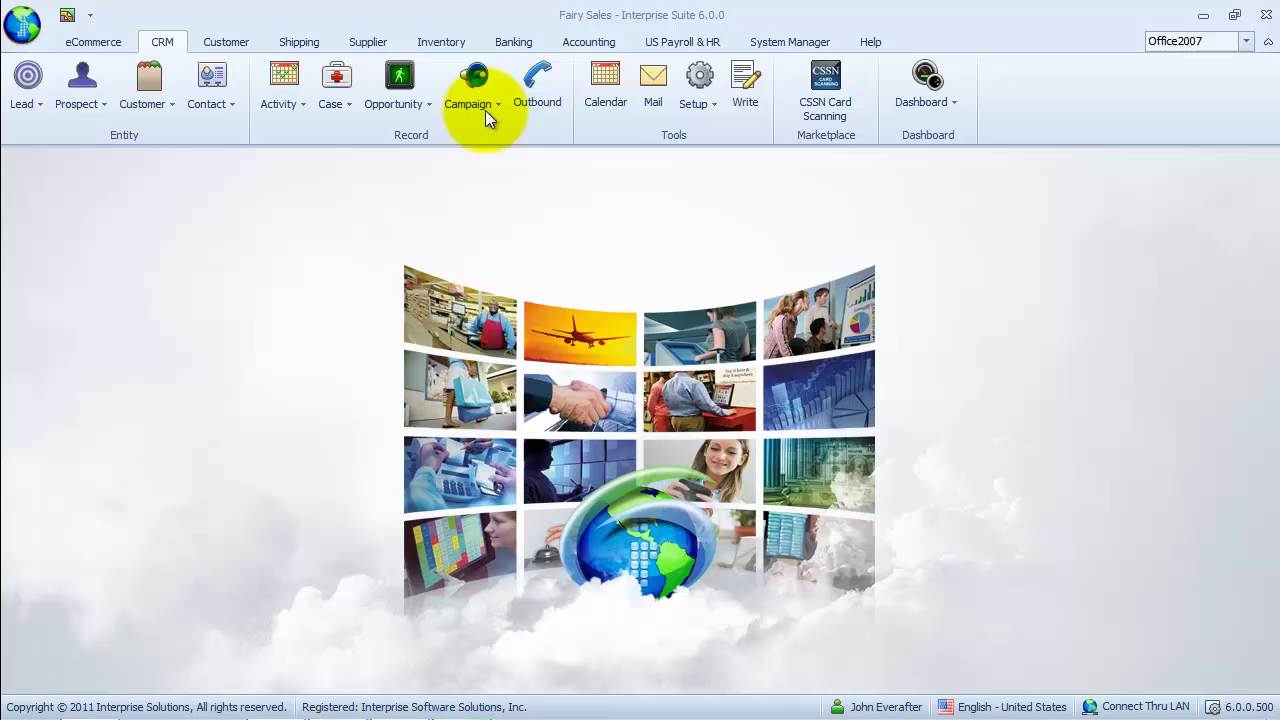
# Find and open the All-Season Sale campaign, then display its Waves tab with the EMail wave.
pyautogui.click(484, 108)
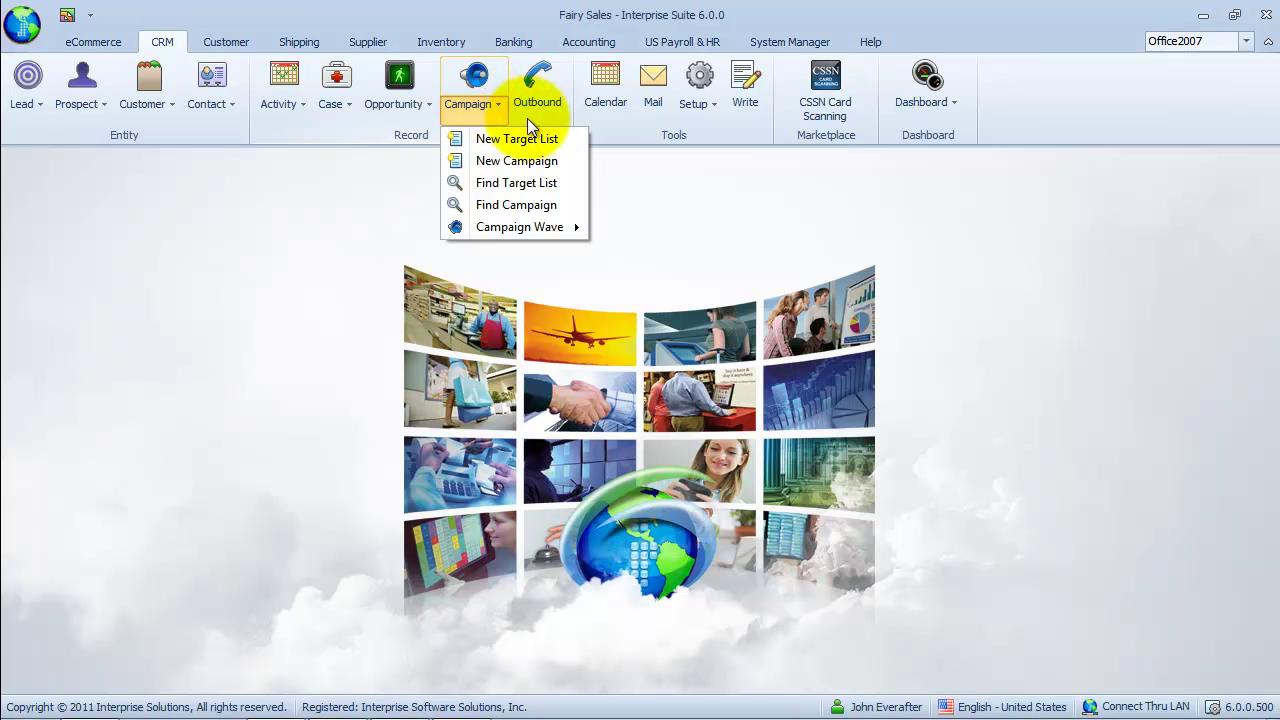
pyautogui.click(570, 206)
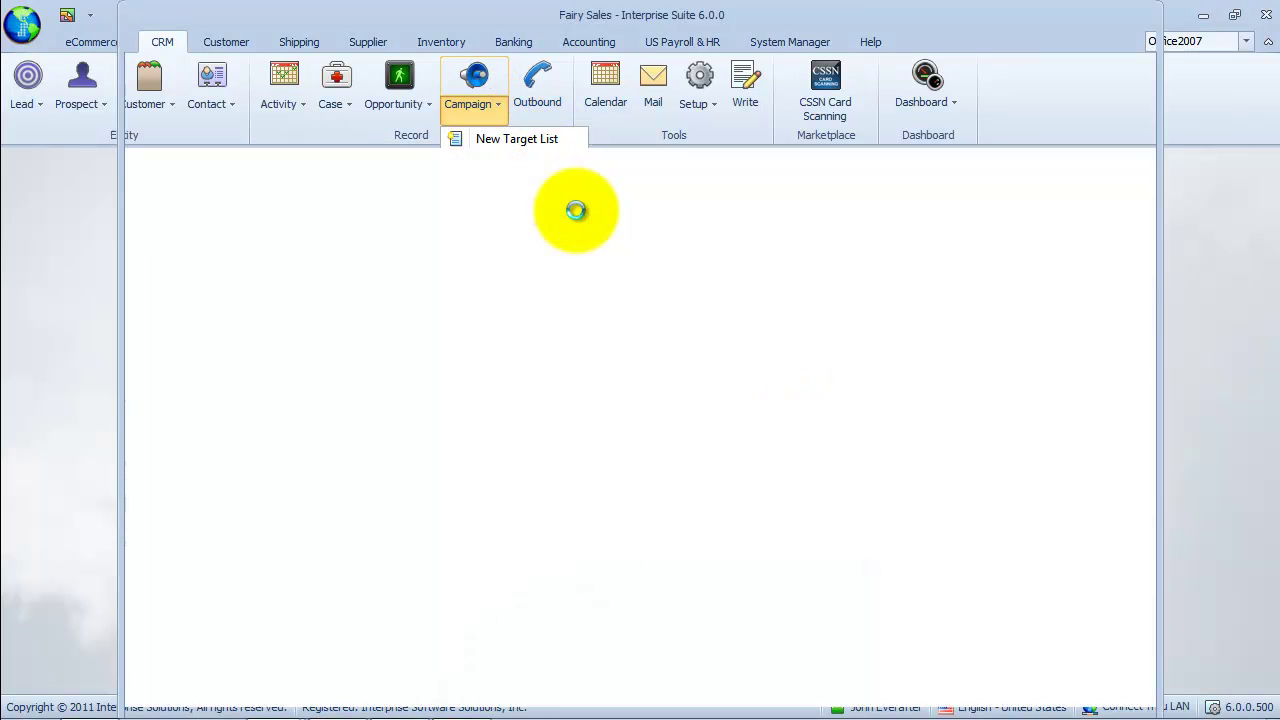
pyautogui.click(219, 266)
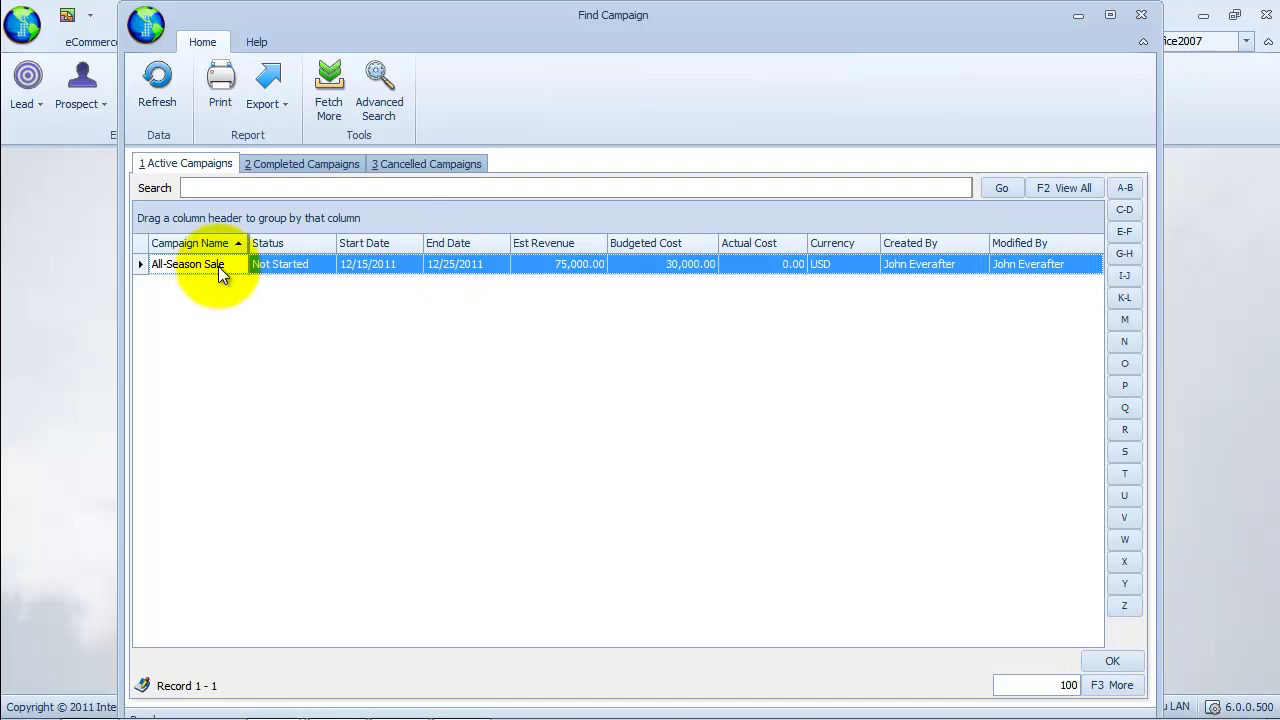
pyautogui.click(1118, 660)
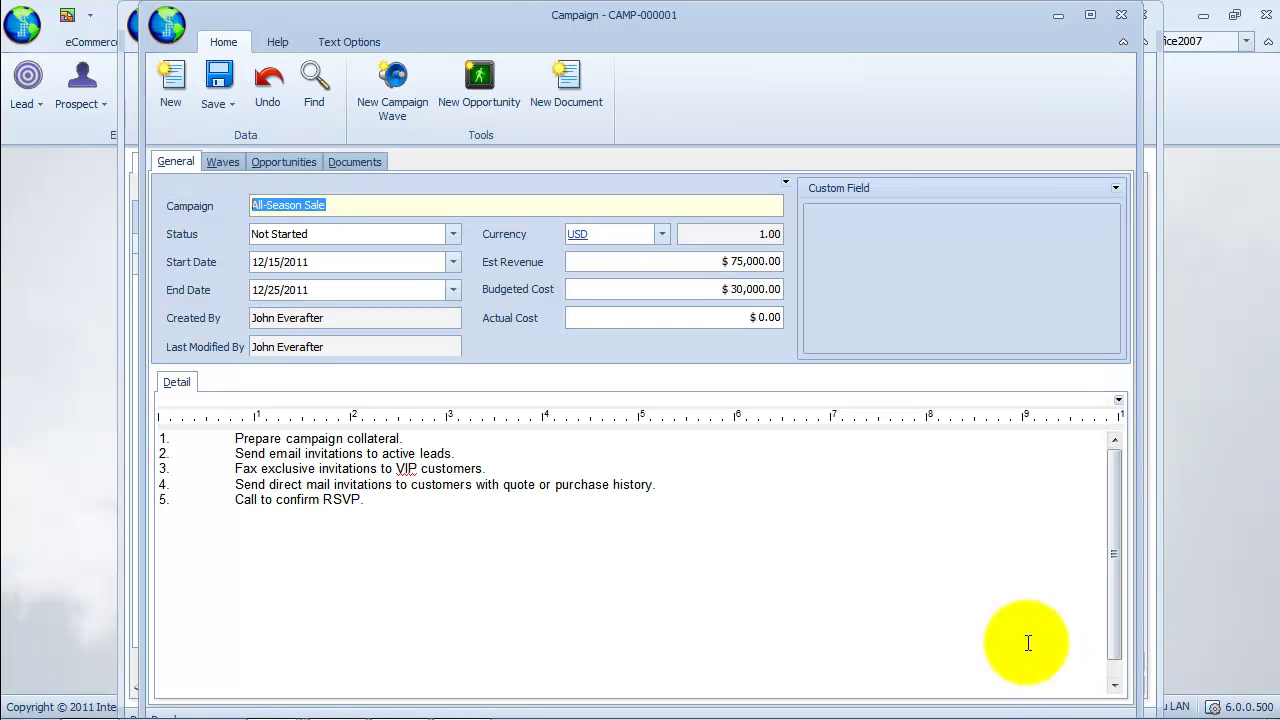
pyautogui.click(229, 165)
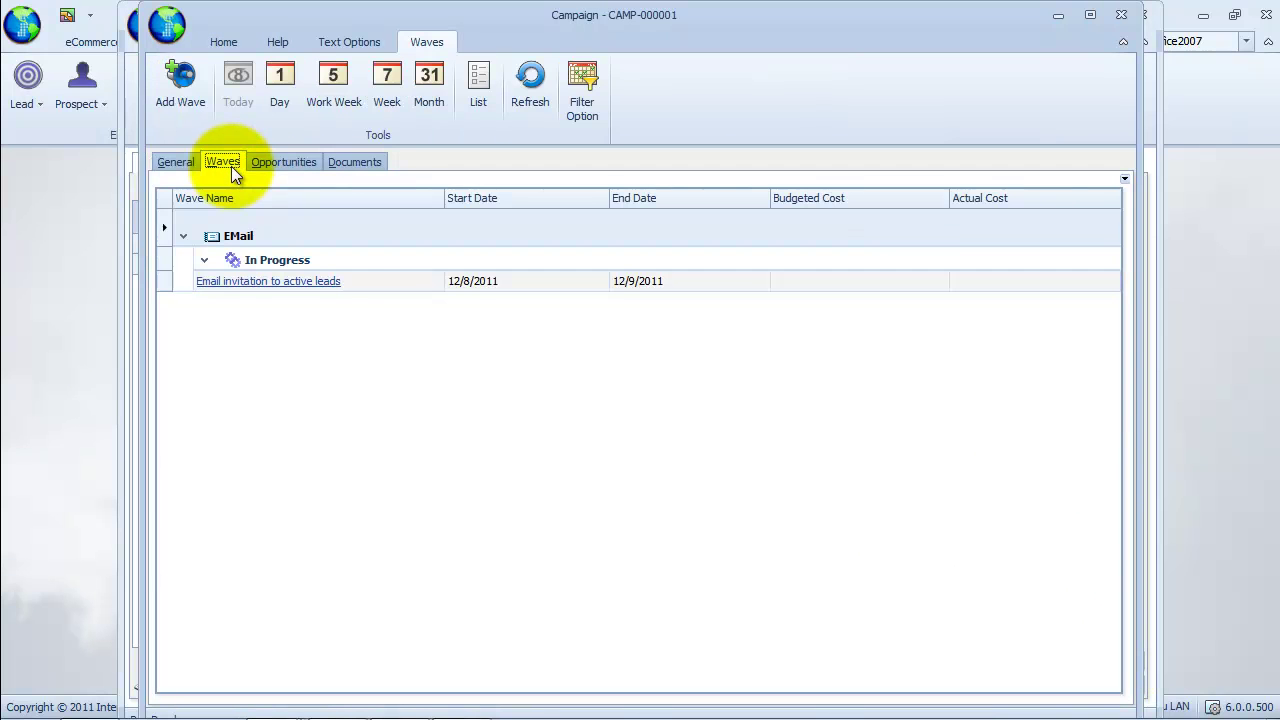
pyautogui.click(521, 390)
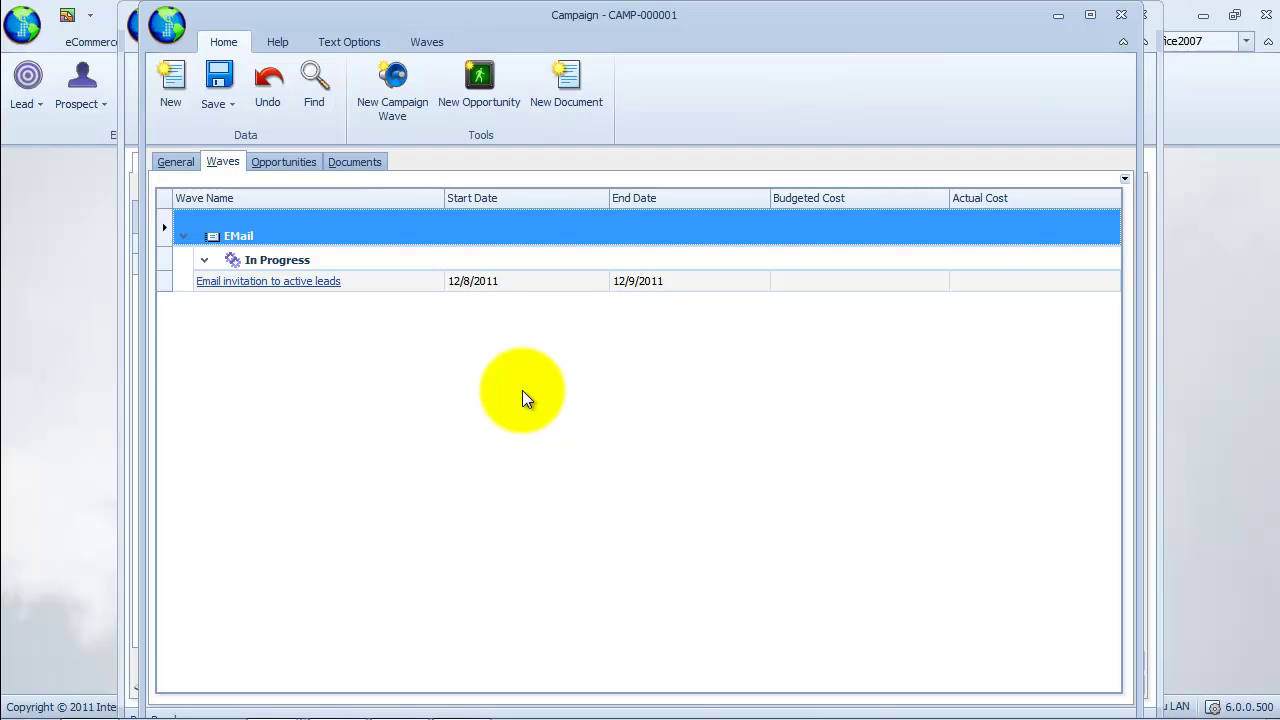
# Start a new campaign wave named 'Fax exclusive invites to VIP customers' with wave type Fax.
pyautogui.click(404, 118)
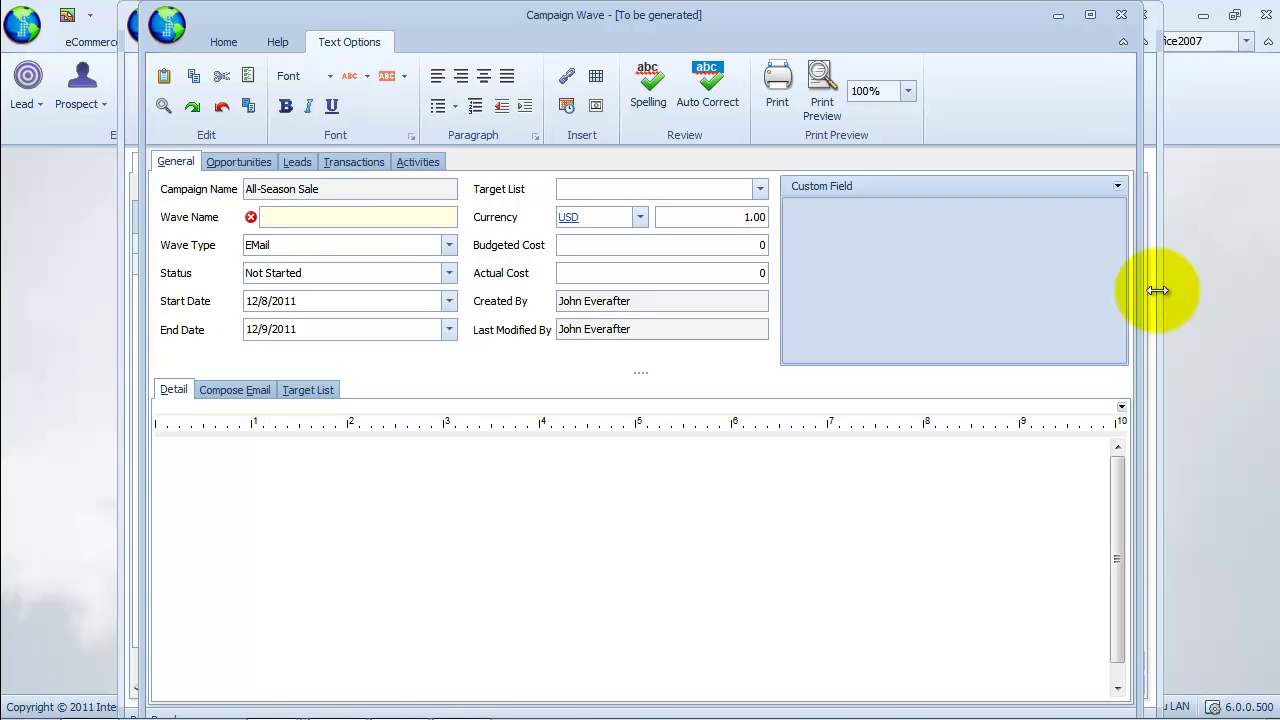
pyautogui.write('Fax exclusi')
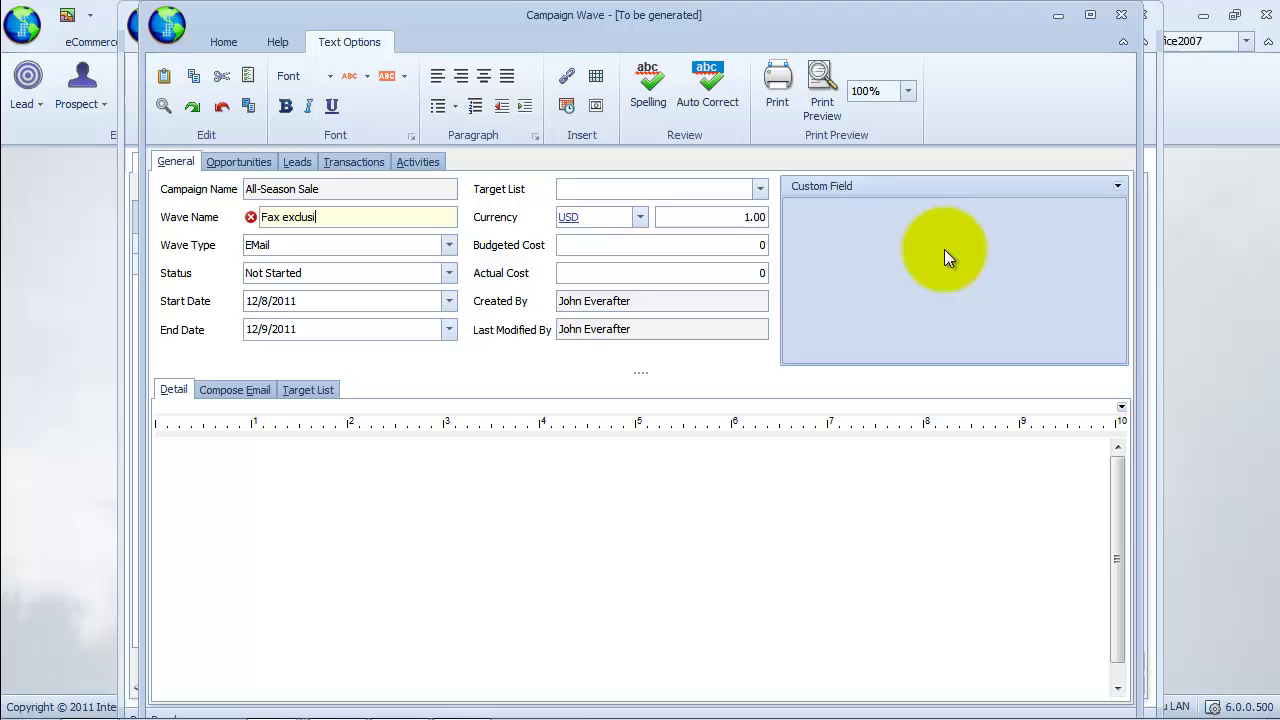
pyautogui.write('ve invites to VIP customers')
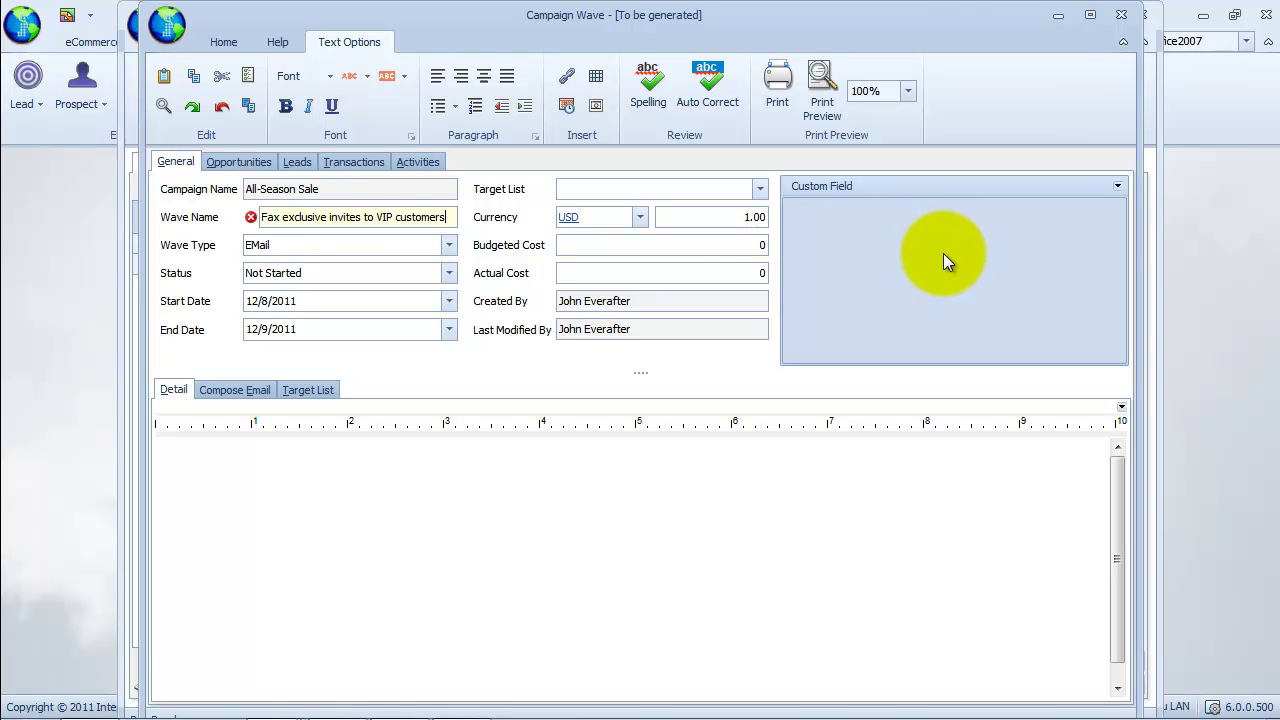
pyautogui.click(449, 246)
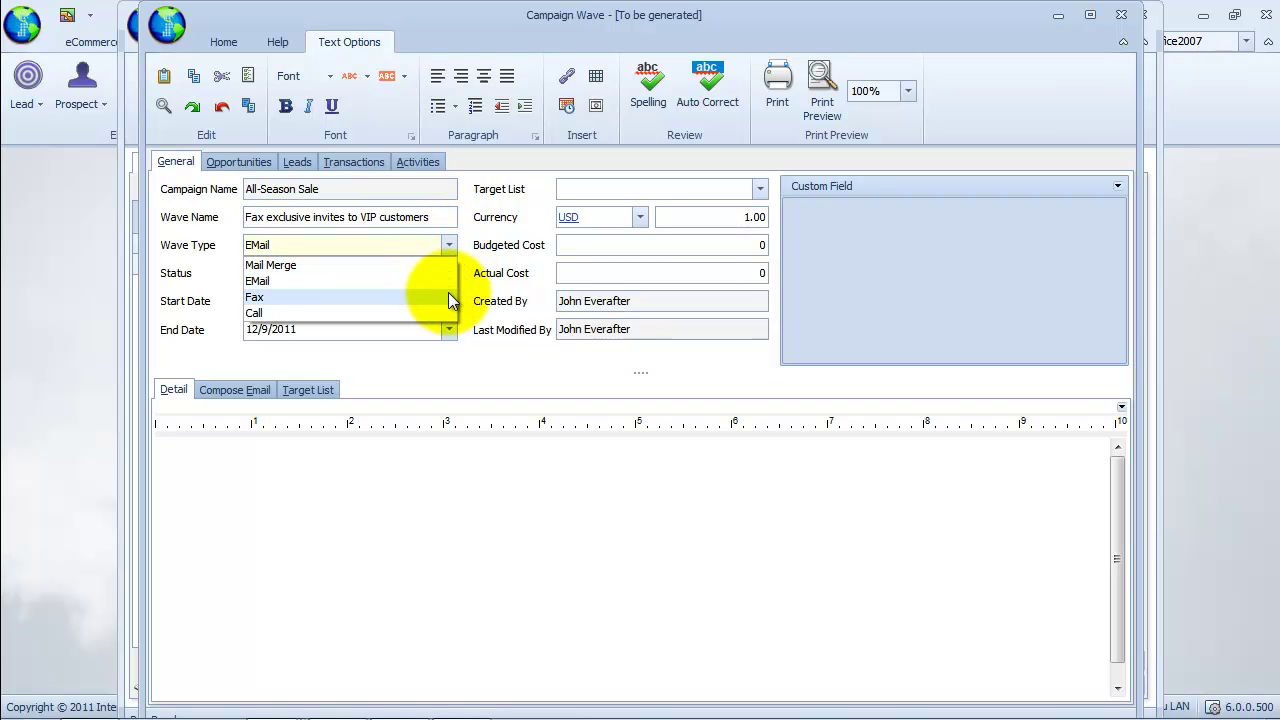
pyautogui.click(449, 298)
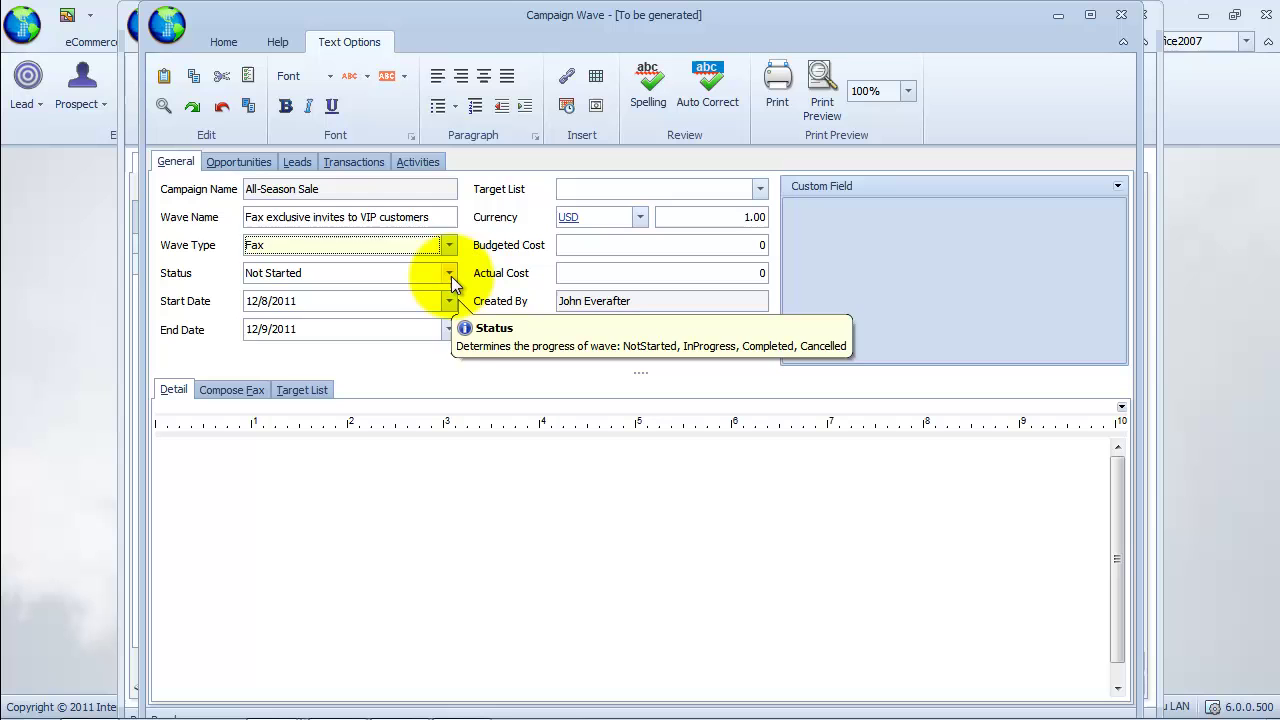
# Set the wave status to In Progress and keep the start date at 12/8/2011.
pyautogui.click(450, 280)
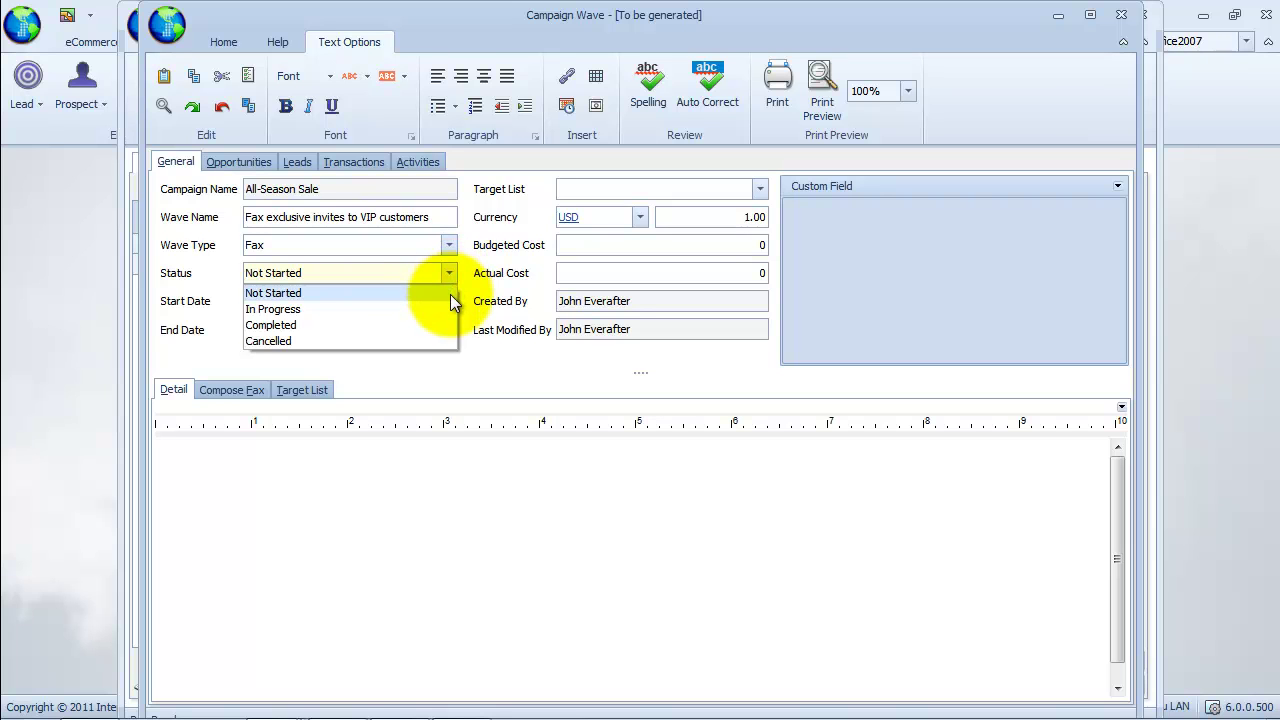
pyautogui.click(449, 304)
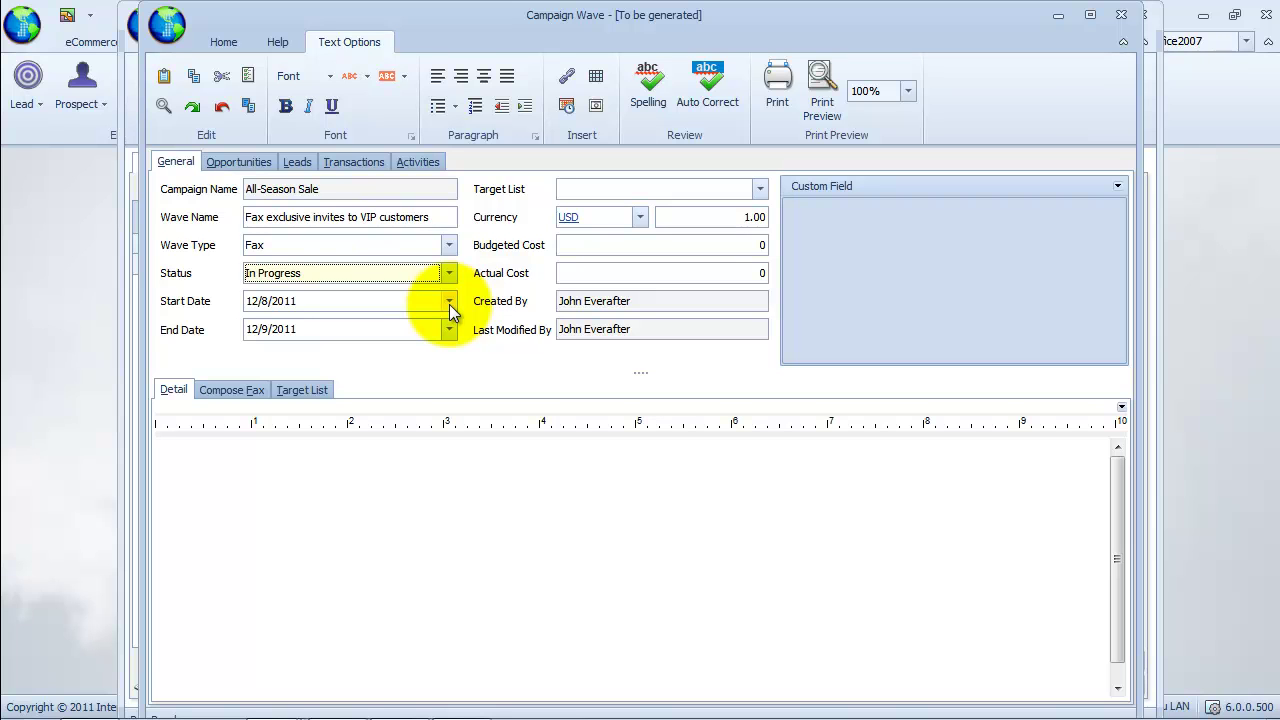
pyautogui.click(449, 304)
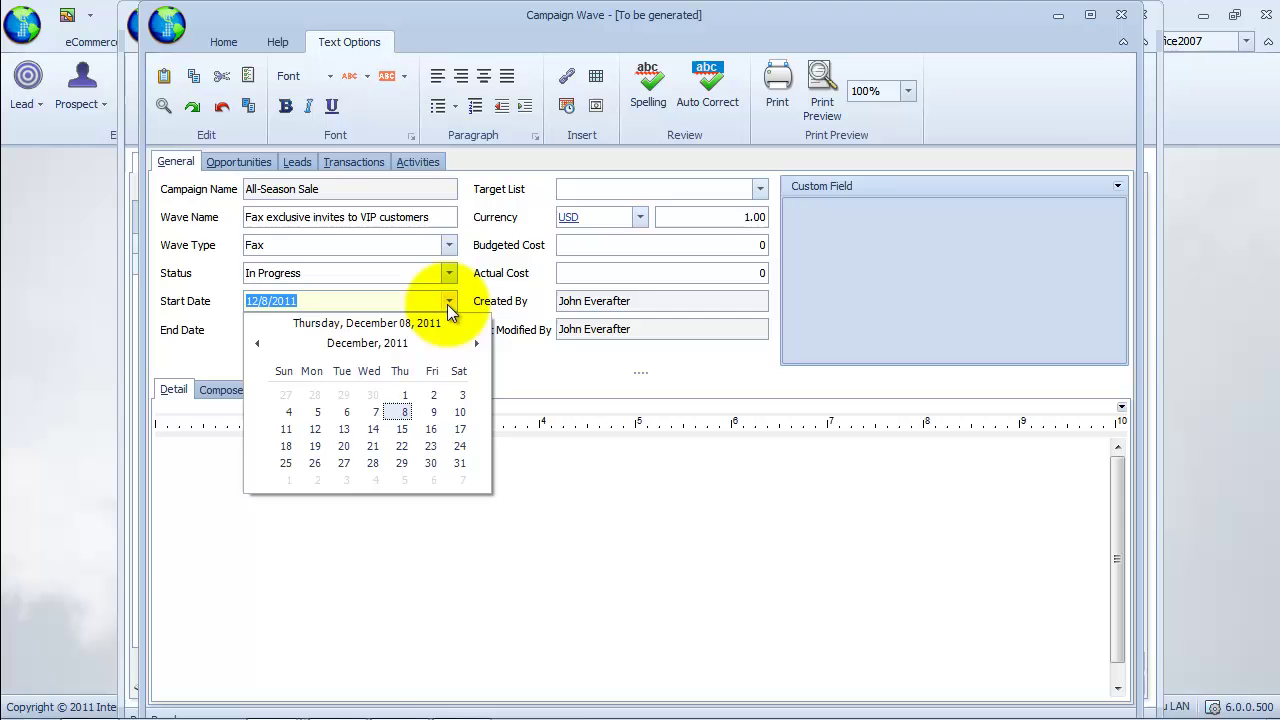
pyautogui.click(478, 343)
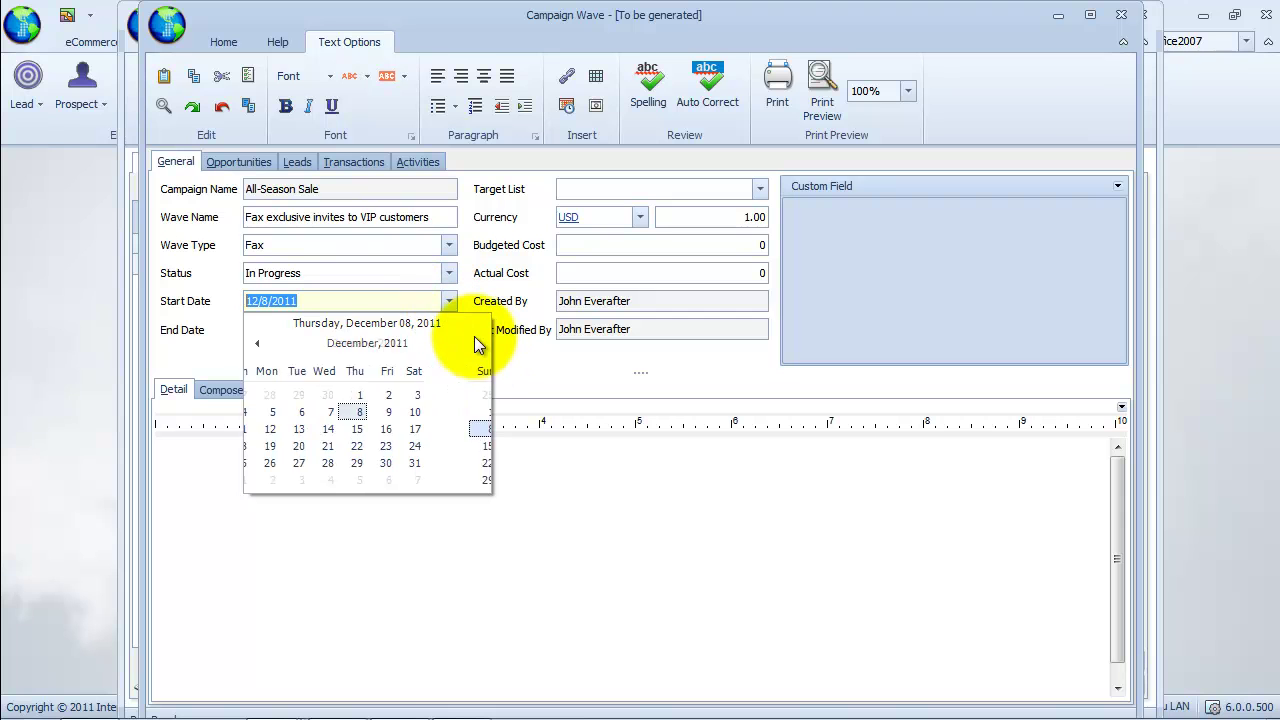
pyautogui.click(257, 343)
pyautogui.click(265, 302)
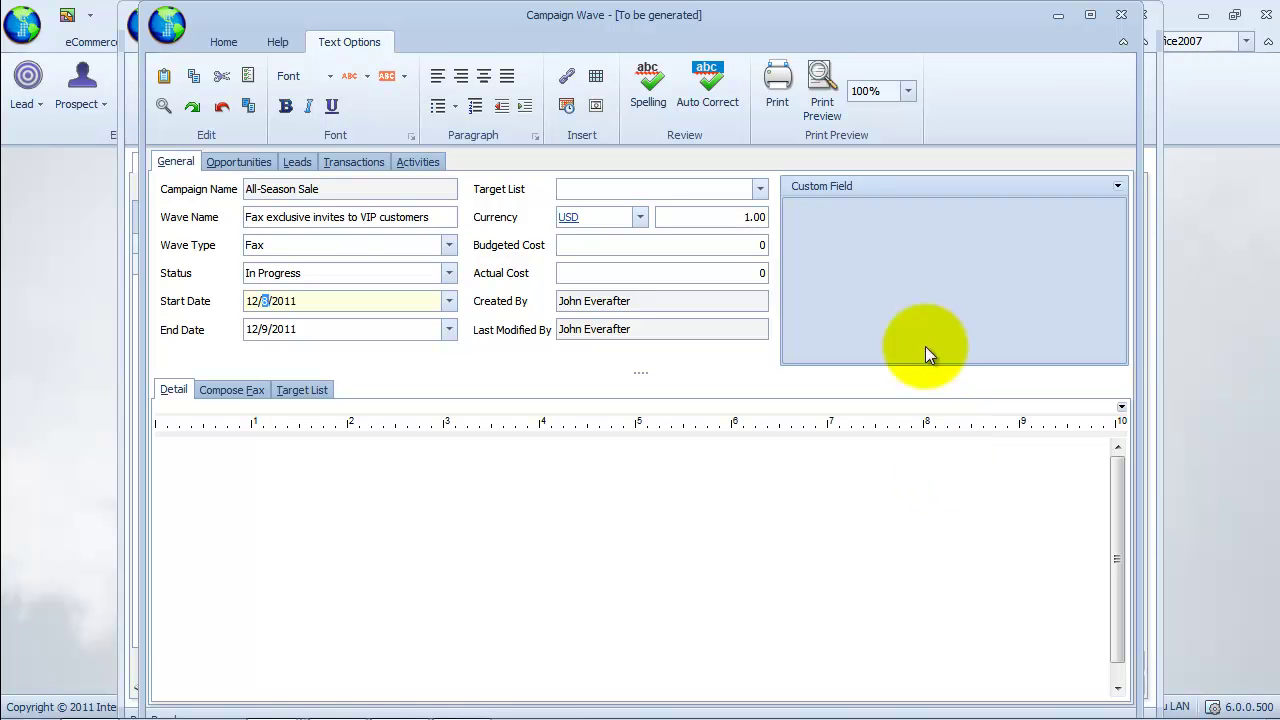
# Target the All Active Retail Customers list with a budgeted cost of $5.00.
pyautogui.click(760, 190)
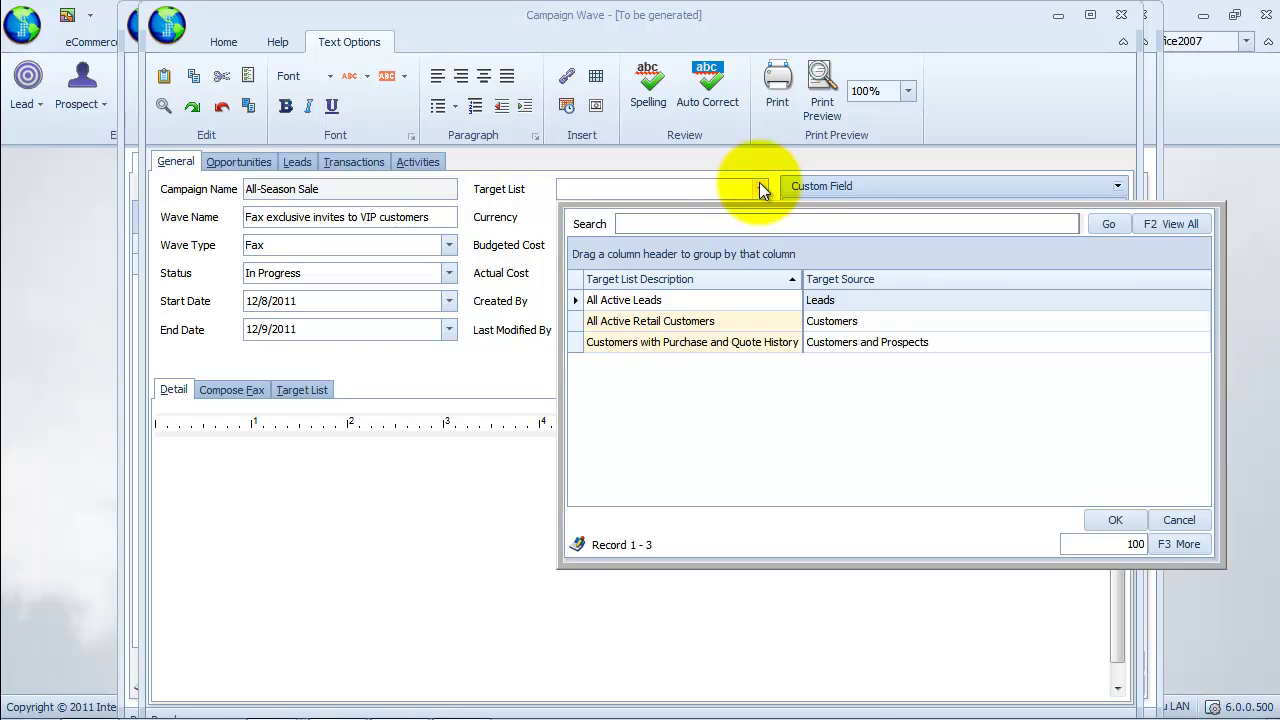
pyautogui.click(716, 325)
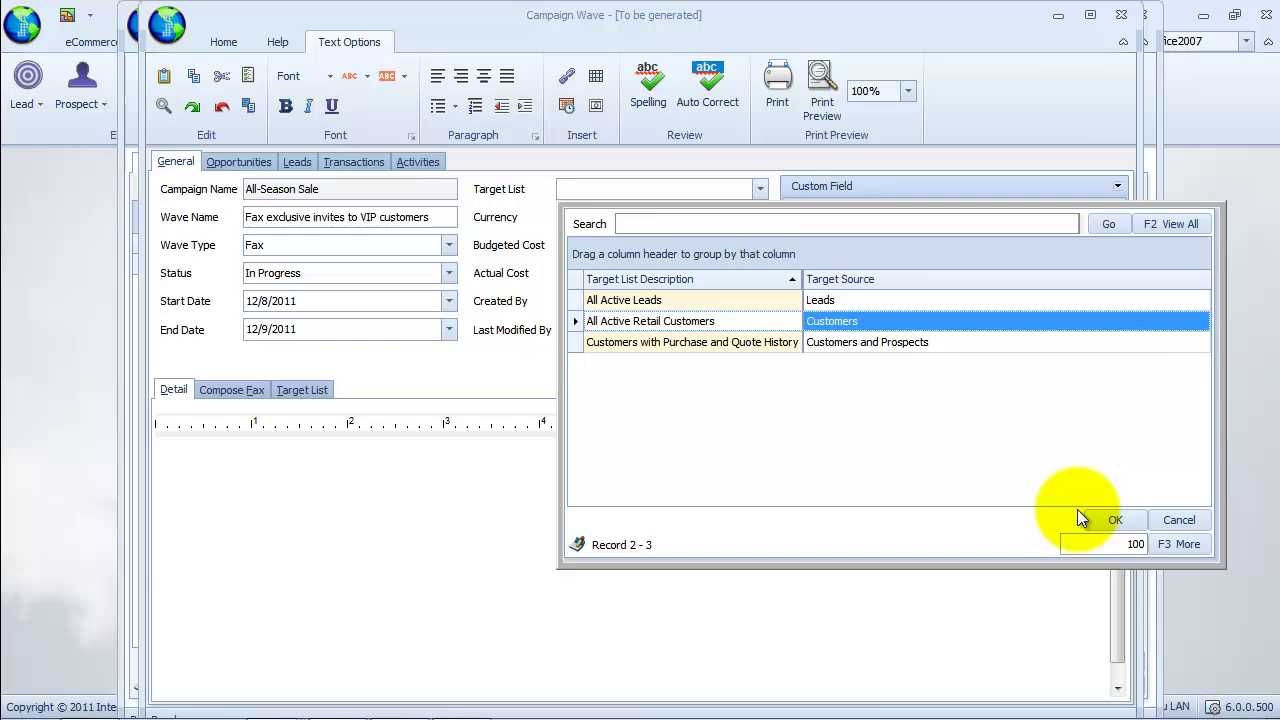
pyautogui.click(1110, 520)
pyautogui.press('Tab')
pyautogui.press('Tab')
pyautogui.write('5')
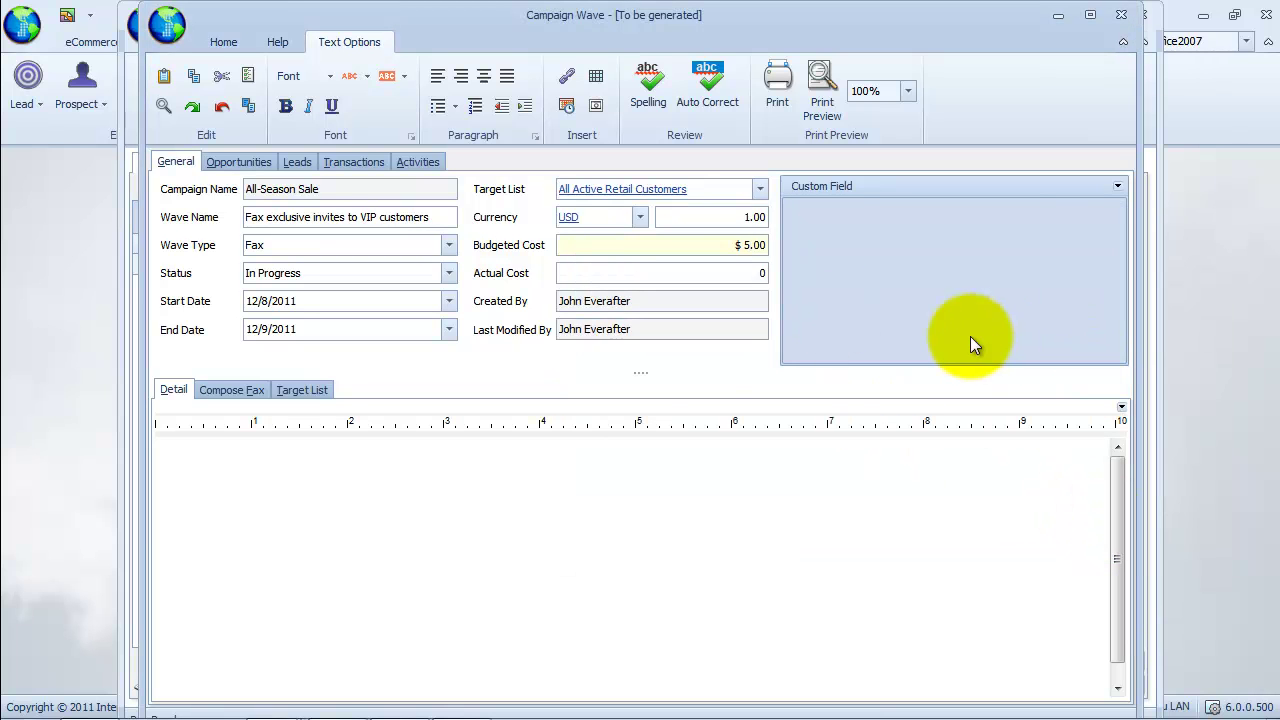
pyautogui.click(719, 301)
# Include the first three target contacts by clearing their Exclude boxes.
pyautogui.click(299, 390)
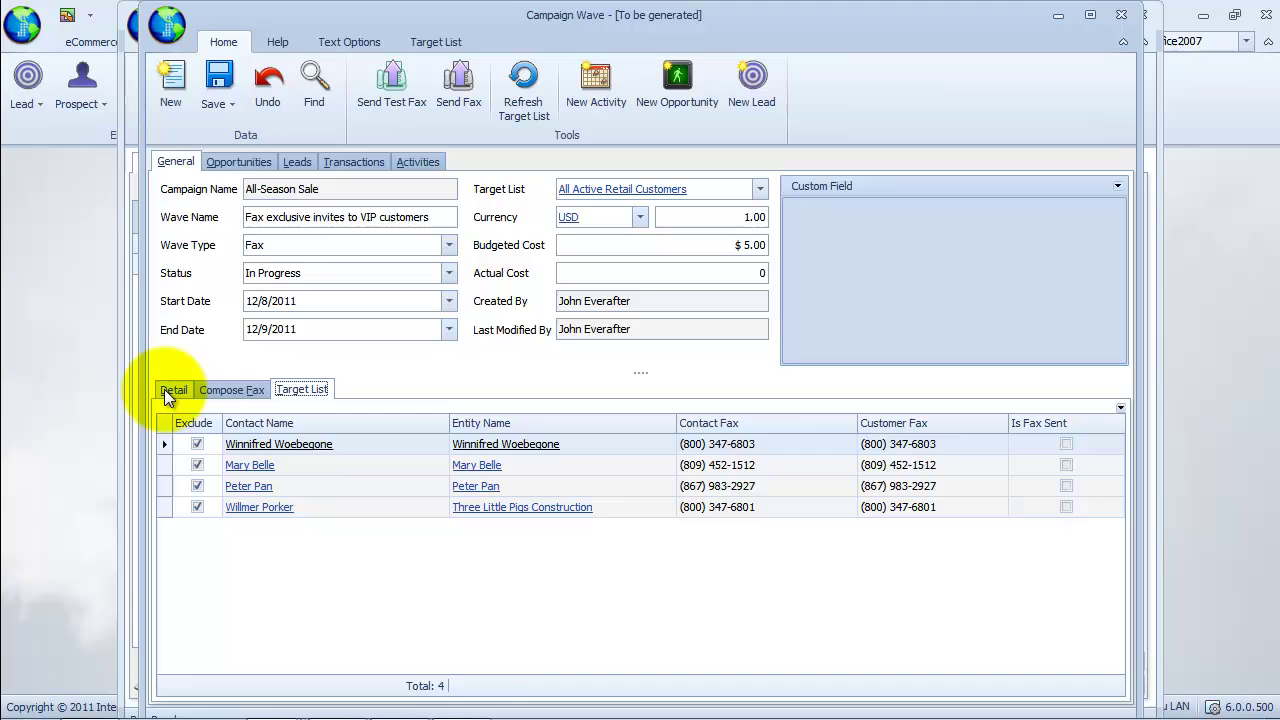
pyautogui.click(202, 443)
pyautogui.click(202, 465)
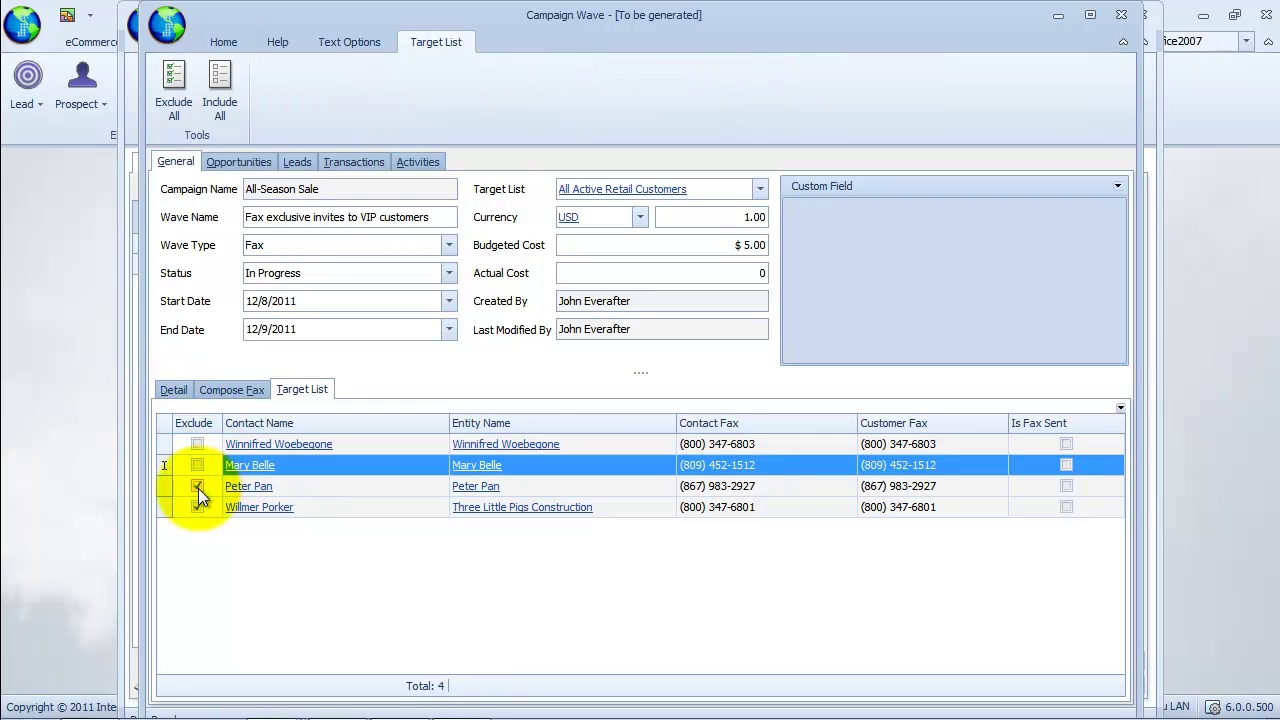
pyautogui.click(197, 487)
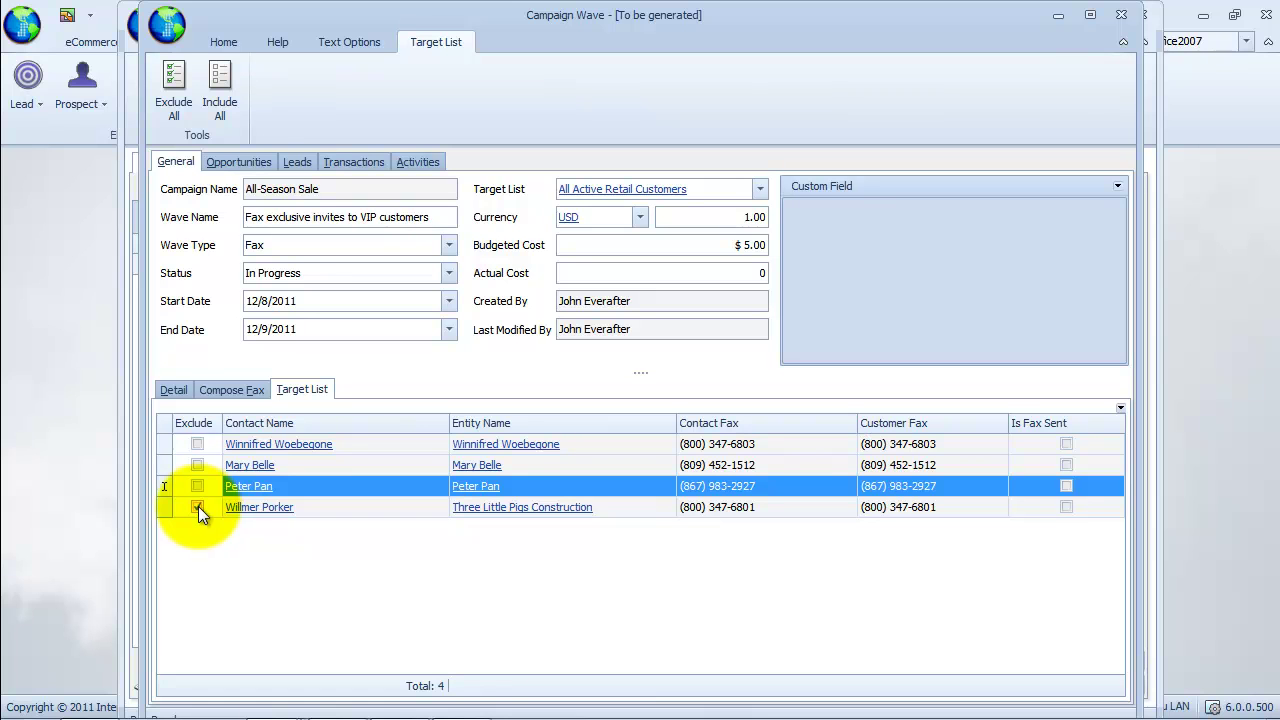
pyautogui.click(223, 390)
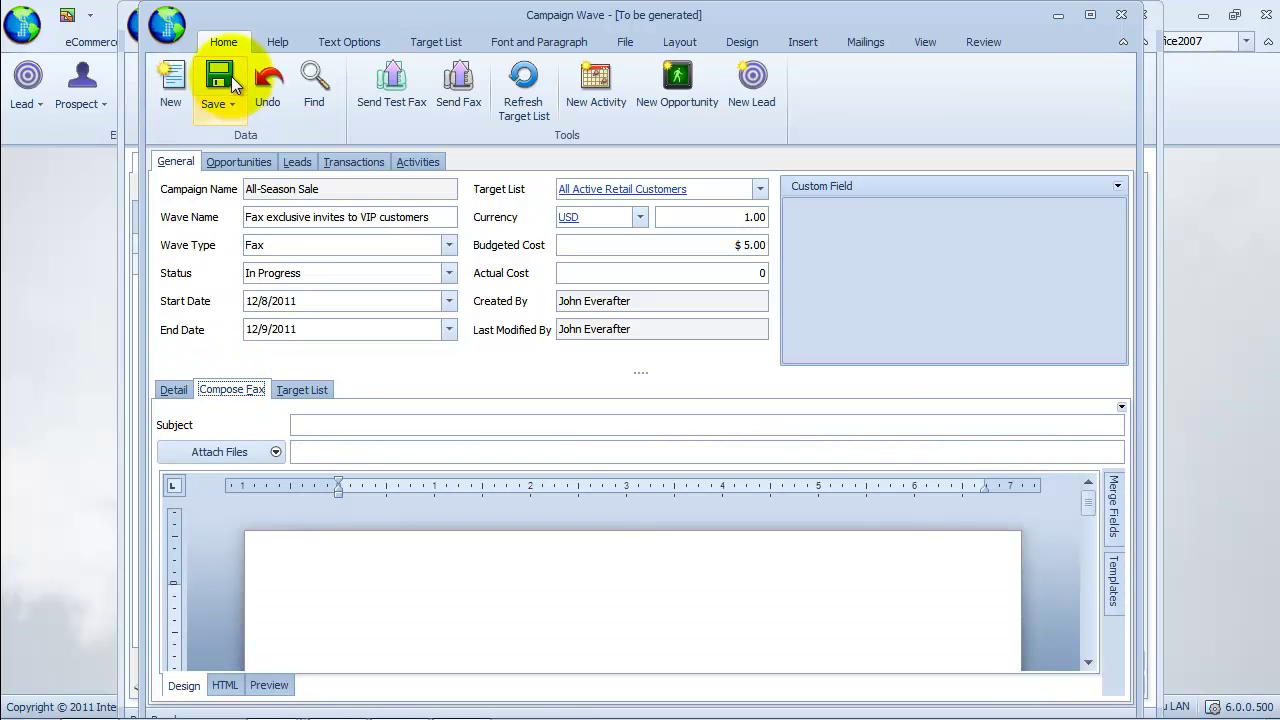
# Save the new fax wave and enlarge the fax message editor.
pyautogui.click(228, 105)
pyautogui.click(268, 137)
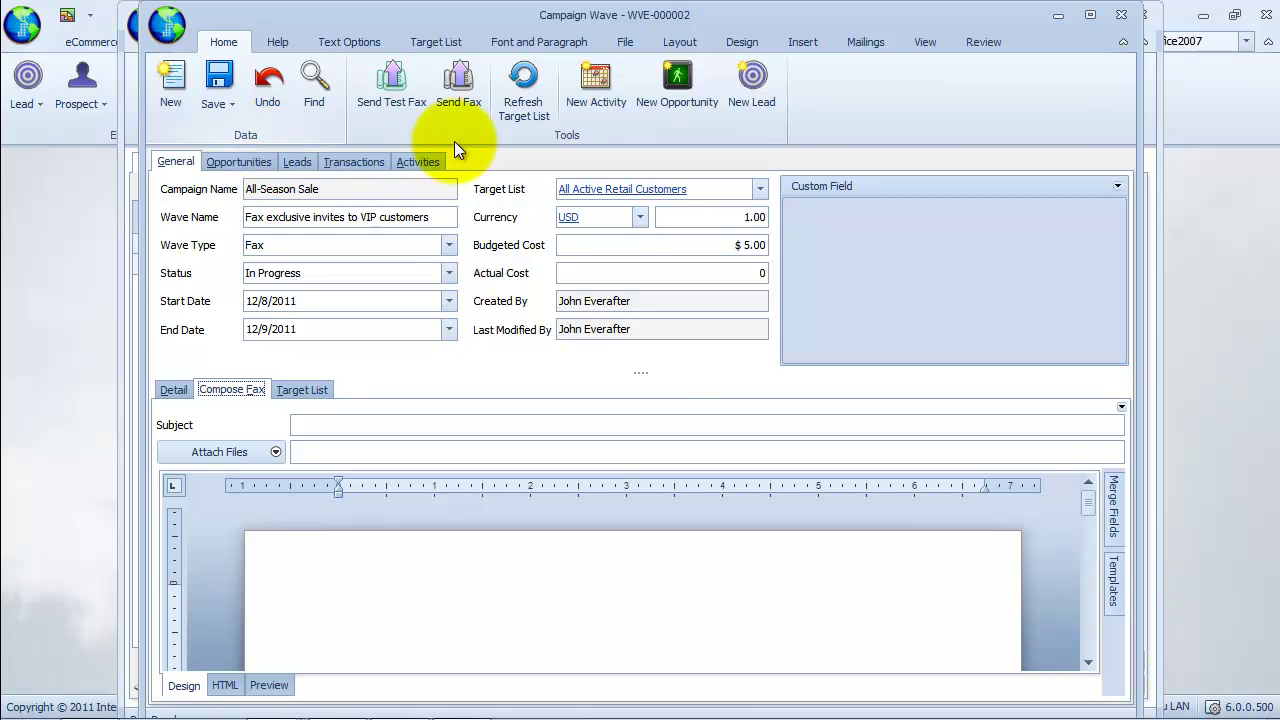
pyautogui.moveTo(651, 375); pyautogui.dragTo(664, 240)
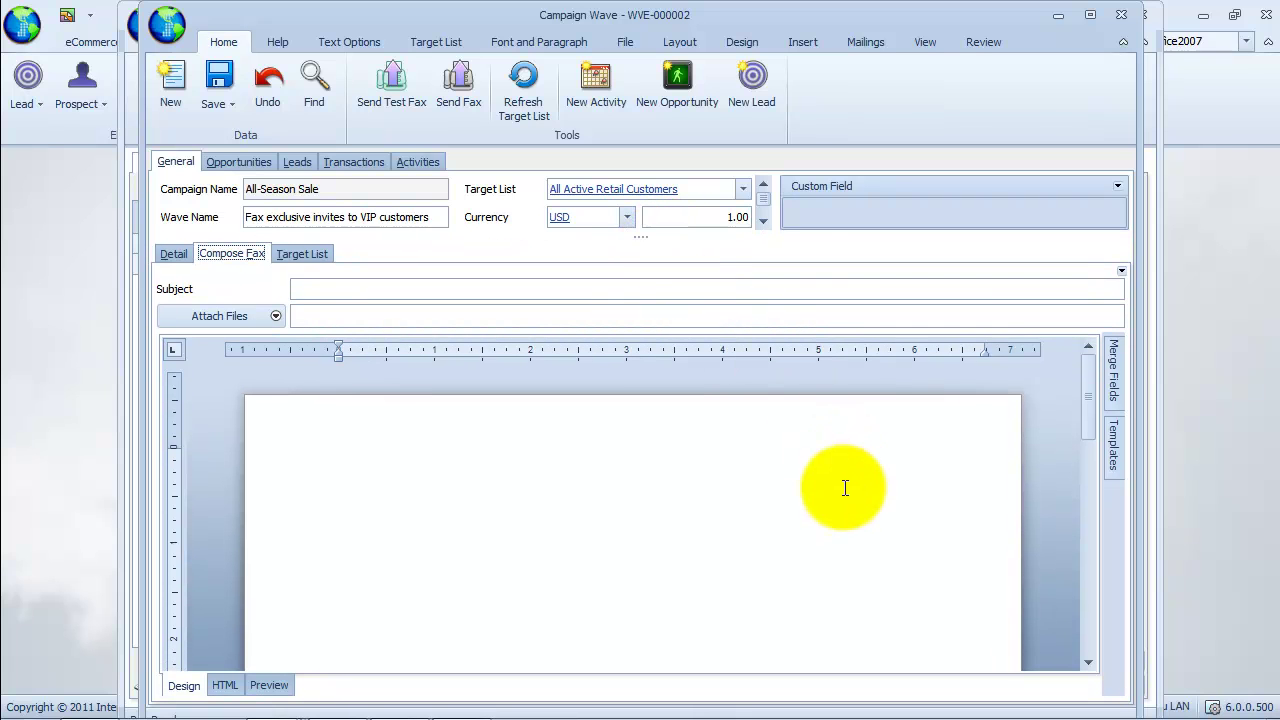
pyautogui.click(846, 486)
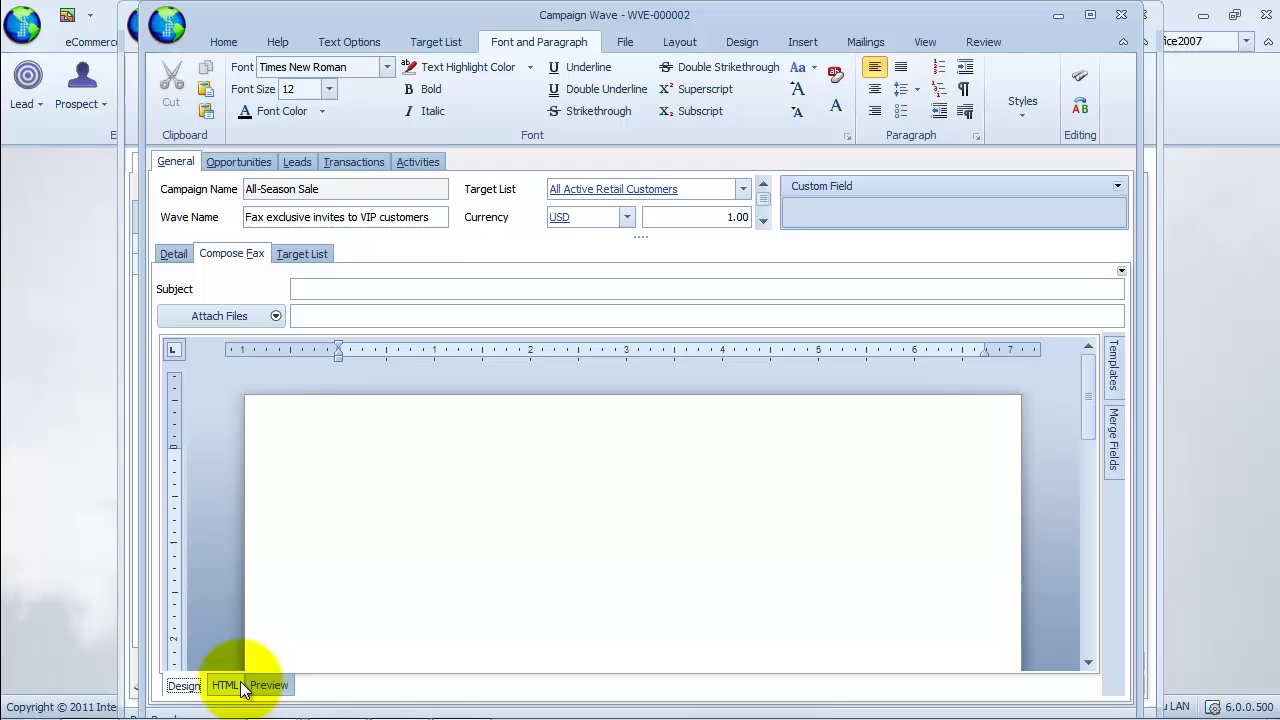
# Enter the subject 'Hear Ye, all loyal customers! You have an exclusive invite.' and show the HTML source.
pyautogui.click(393, 290)
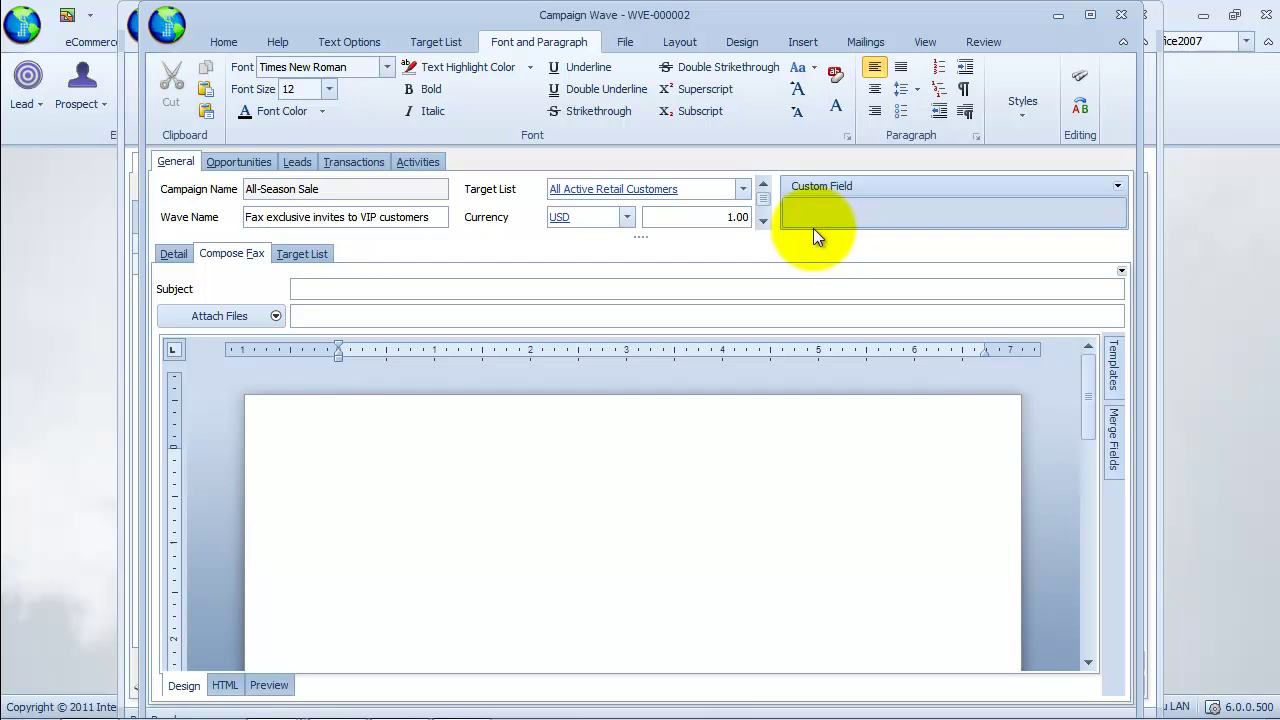
pyautogui.write('Hear Ye, all loyal customers! You ')
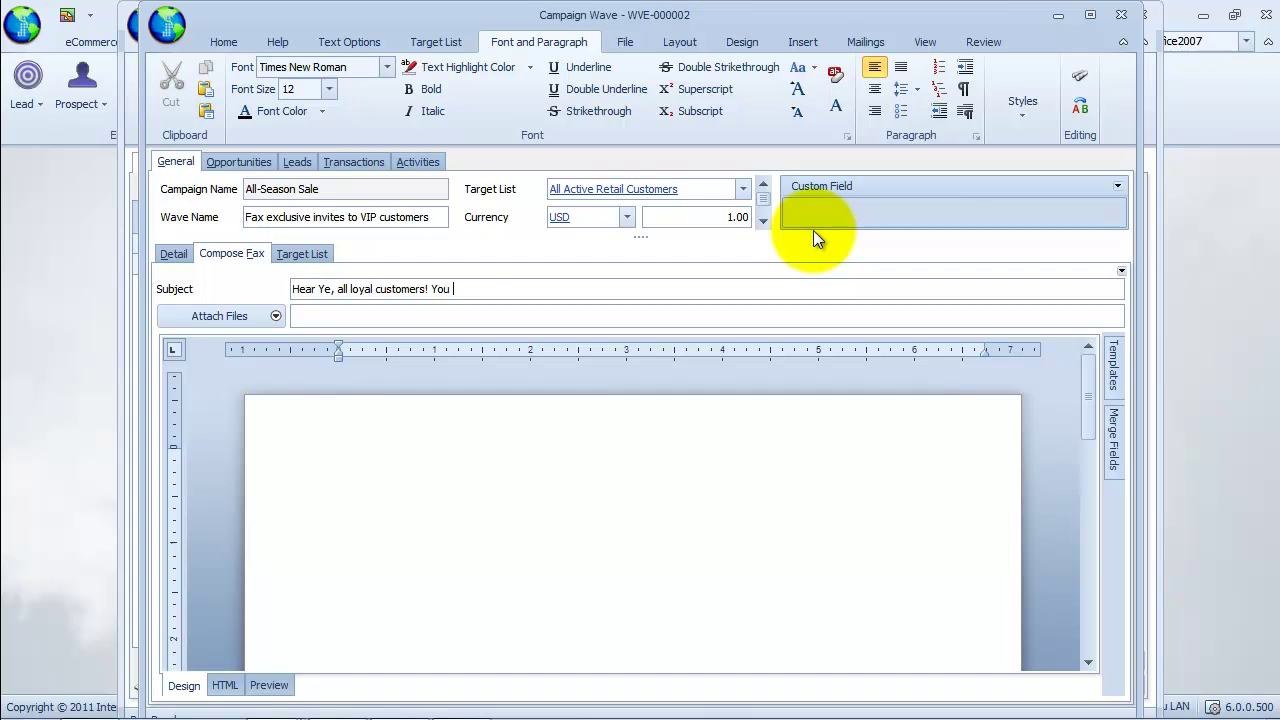
pyautogui.write('have an exclusive')
pyautogui.write('invite.')
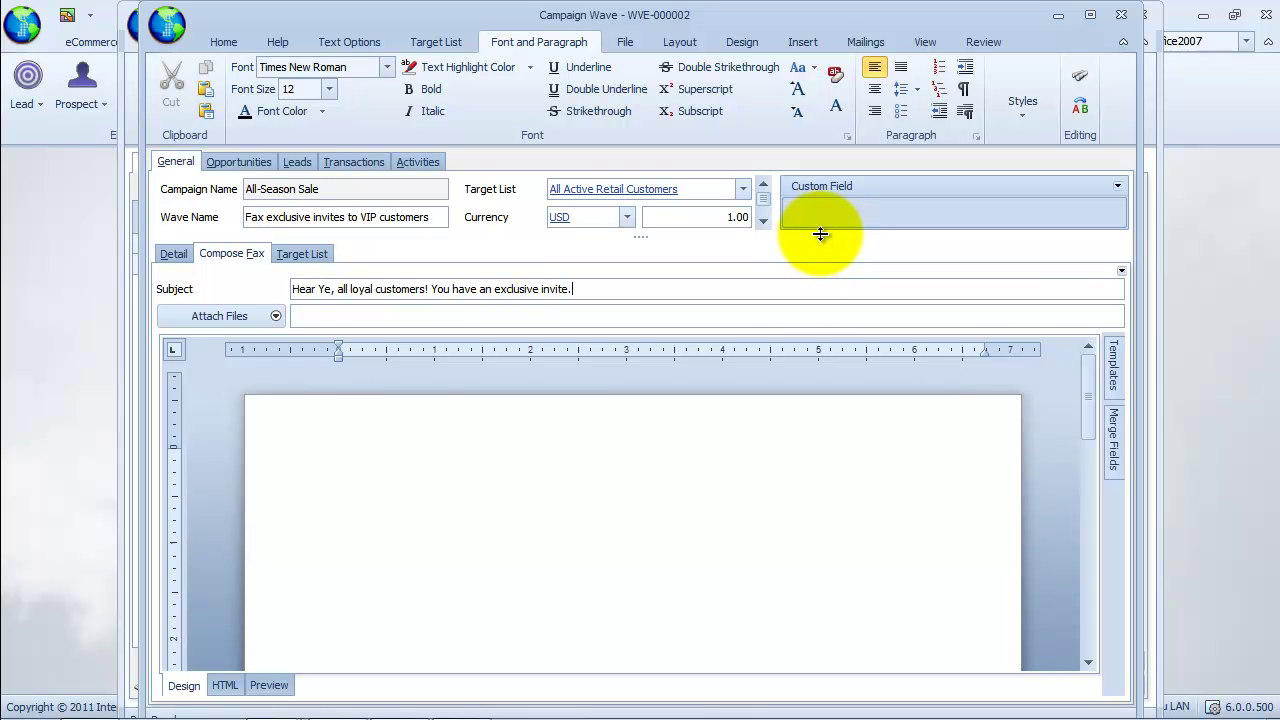
pyautogui.click(224, 685)
pyautogui.click(897, 472)
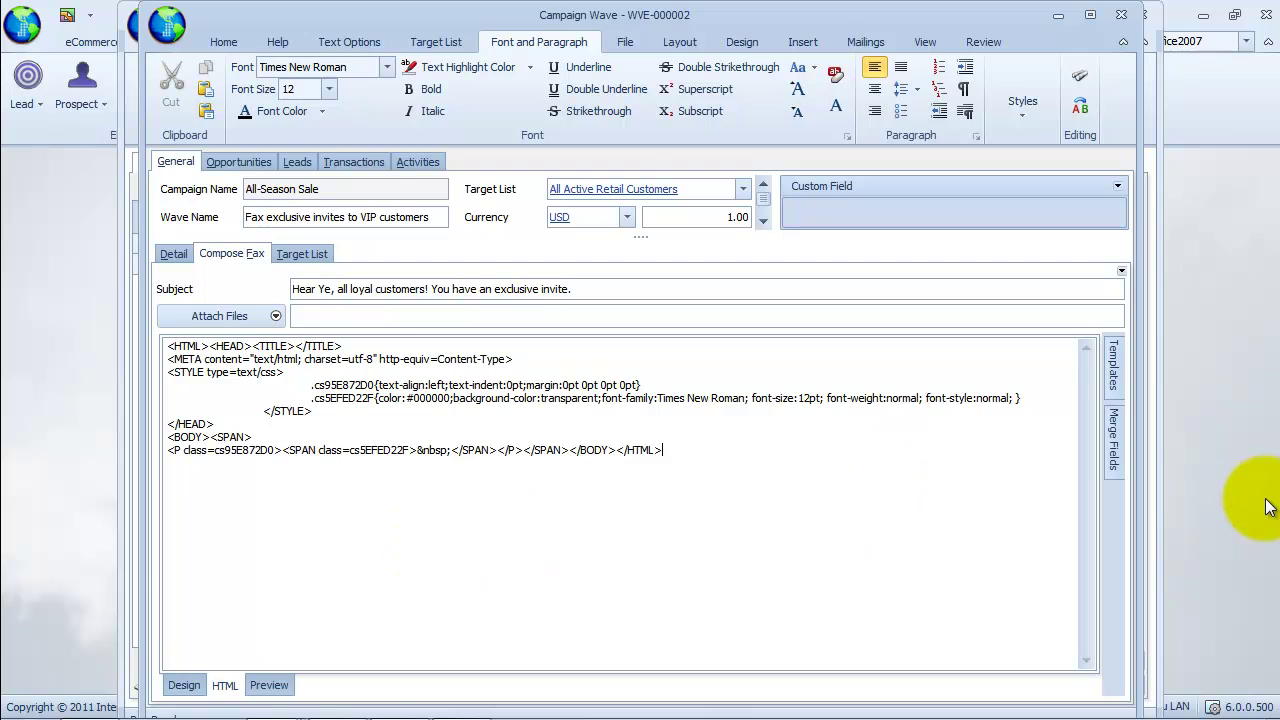
pyautogui.moveTo(12, 712)
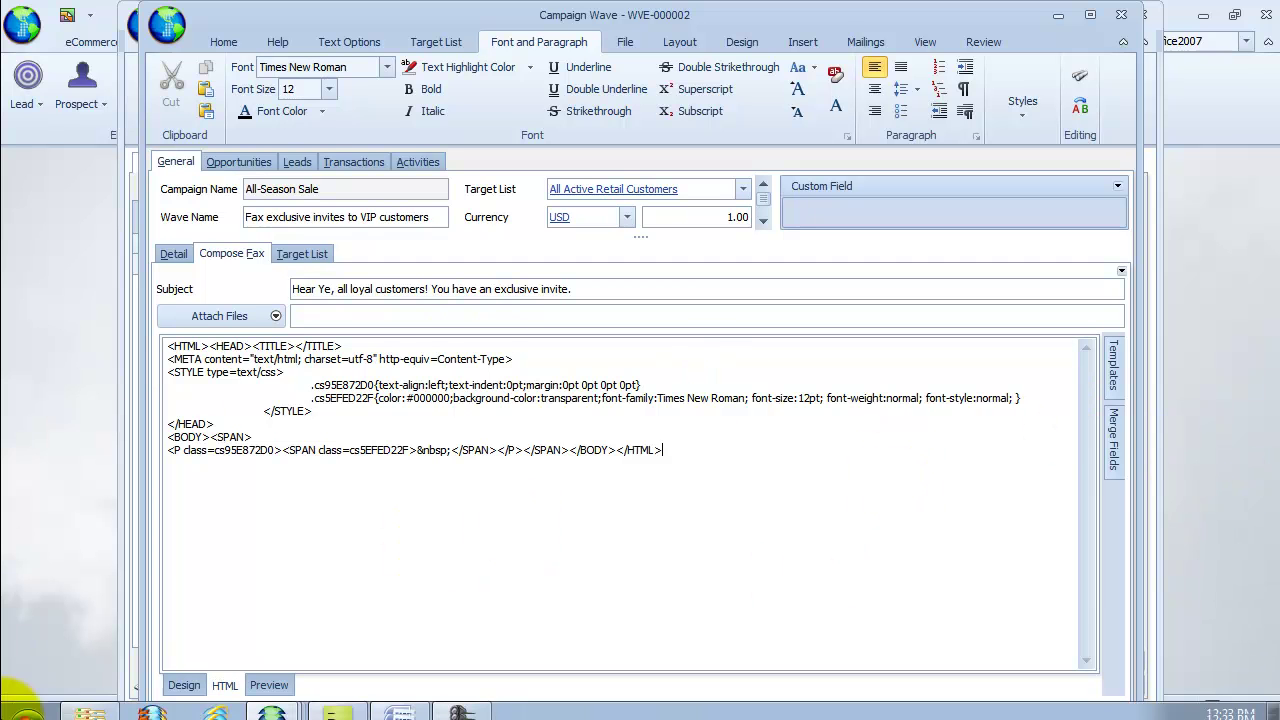
pyautogui.click(338, 703)
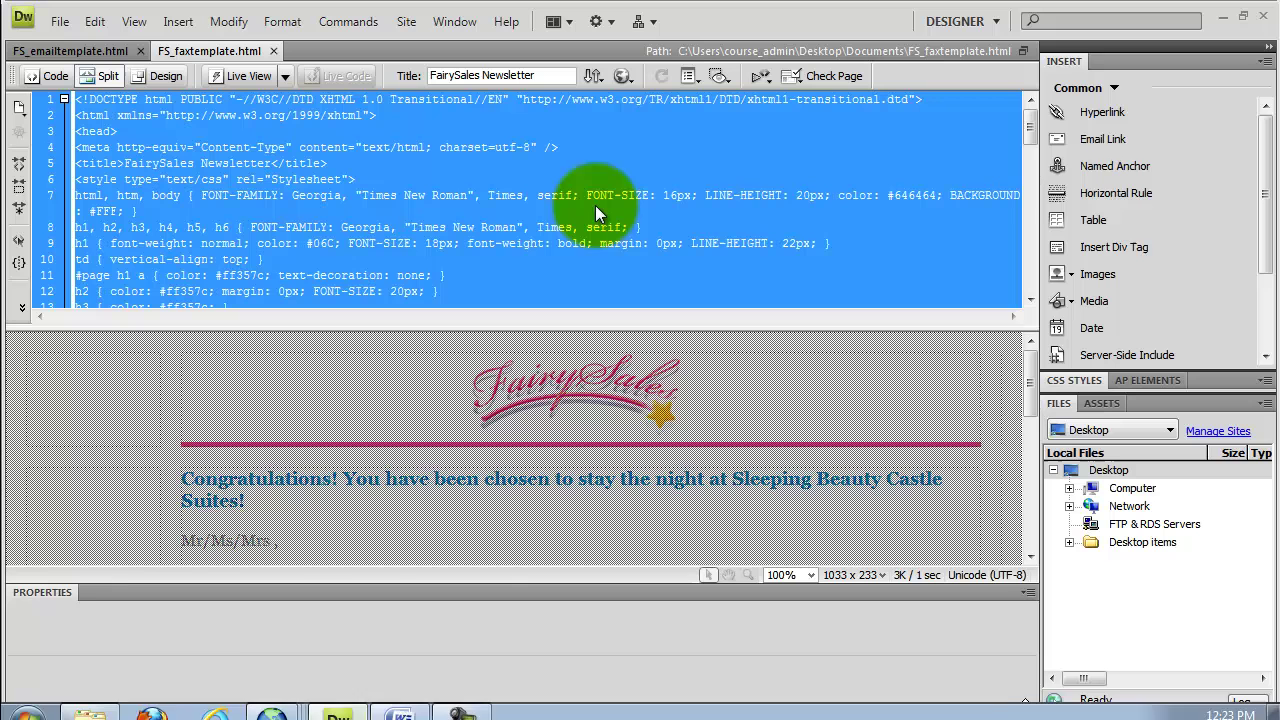
pyautogui.rightClick(603, 224)
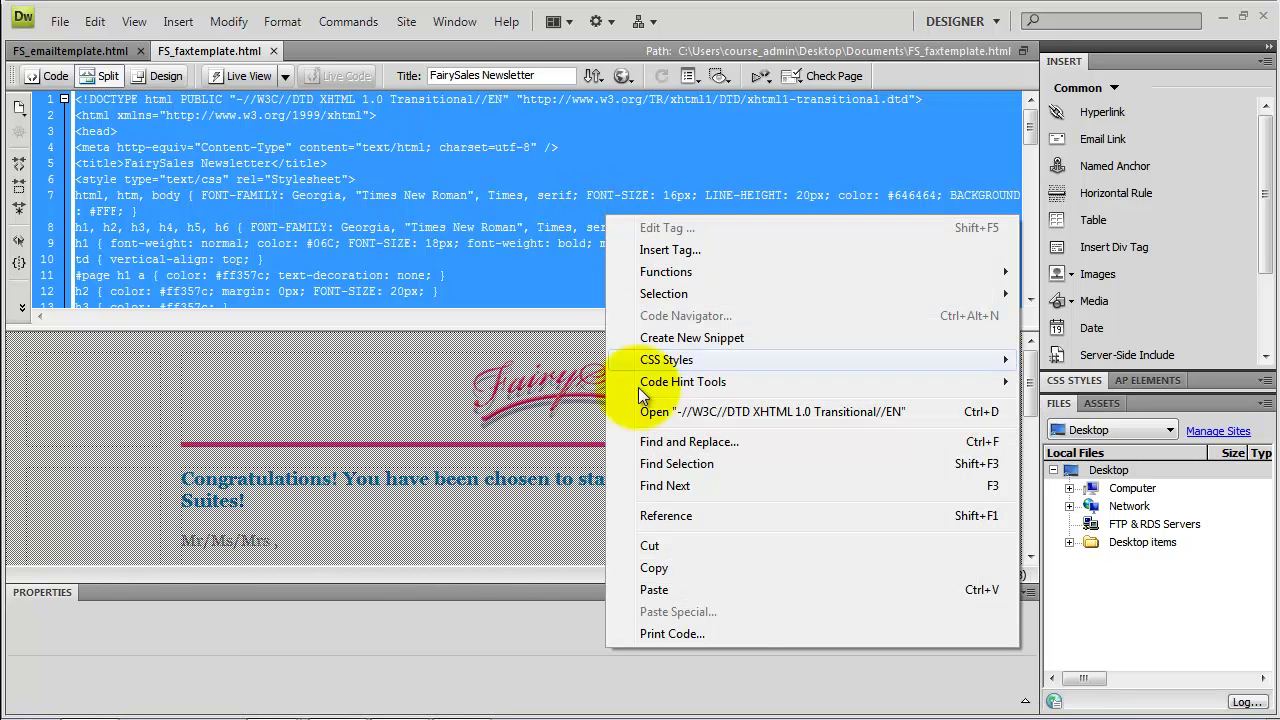
pyautogui.click(642, 565)
pyautogui.click(350, 706)
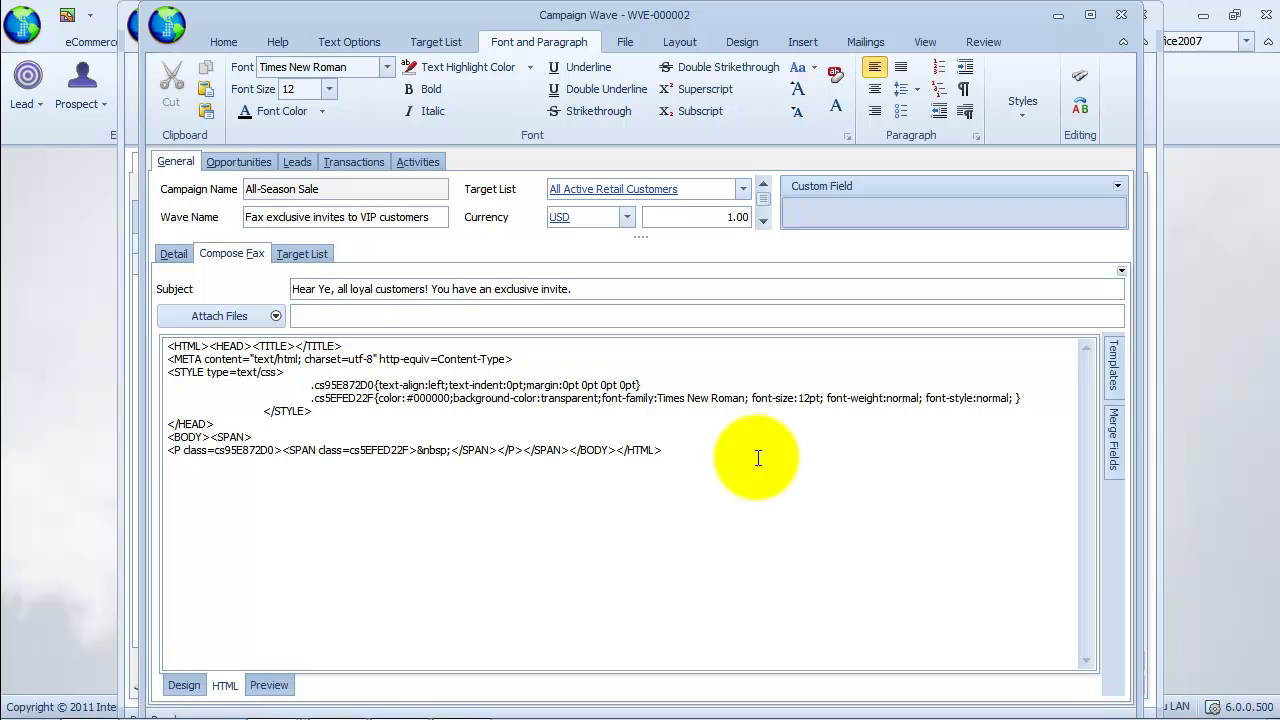
# Replace the message HTML with the FairySales template and view it rendered in Design.
pyautogui.hotkey('ctrl', 'a')
pyautogui.rightClick(470, 415)
pyautogui.click(502, 471)
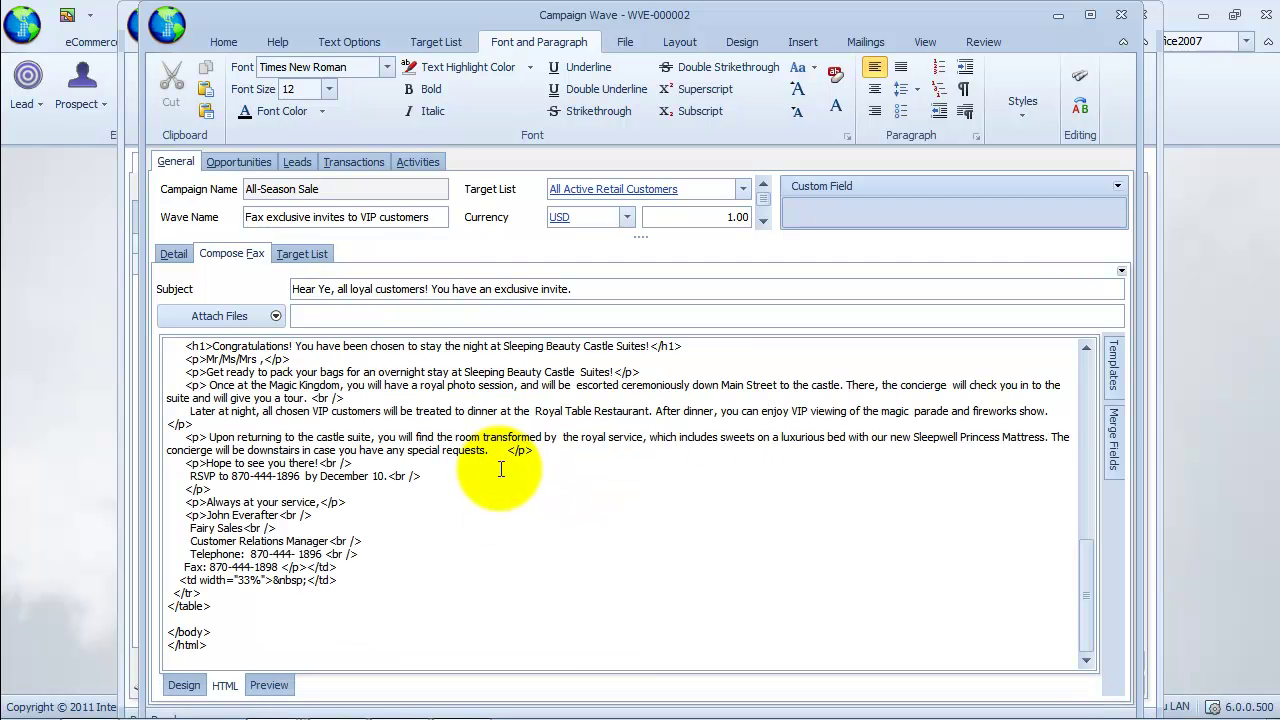
pyautogui.click(183, 685)
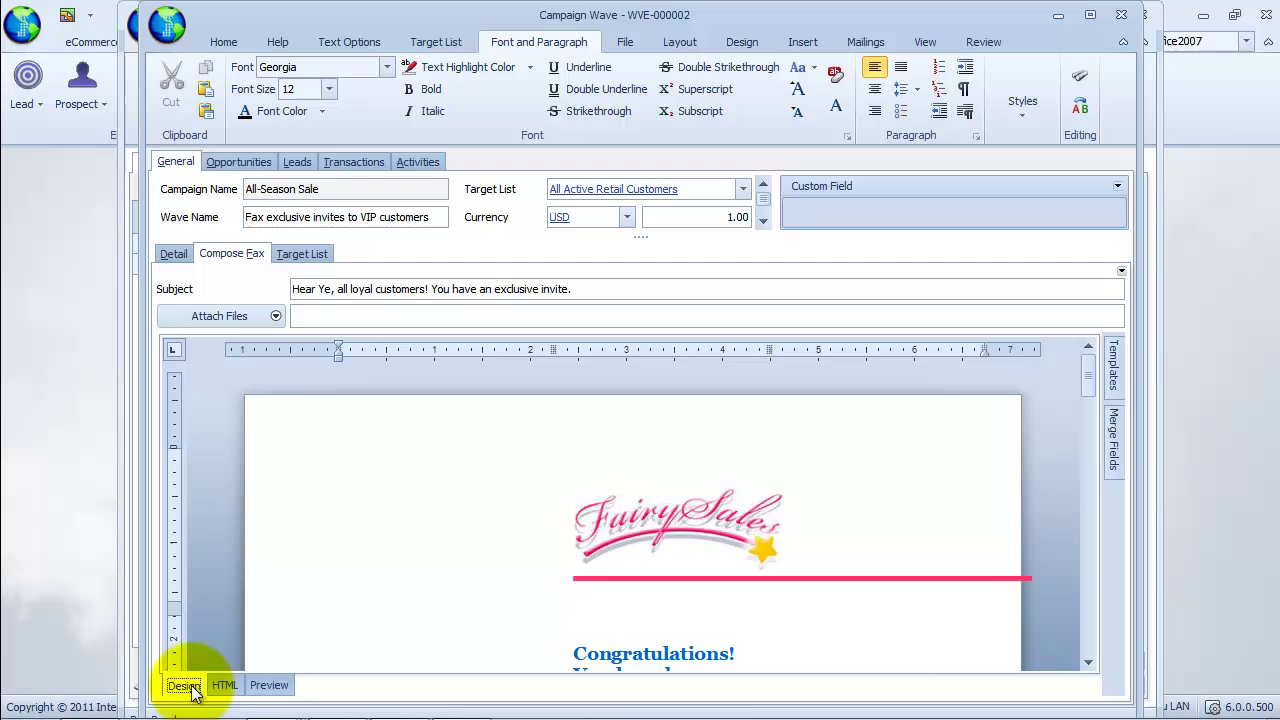
pyautogui.moveTo(1087, 381); pyautogui.dragTo(1087, 417)
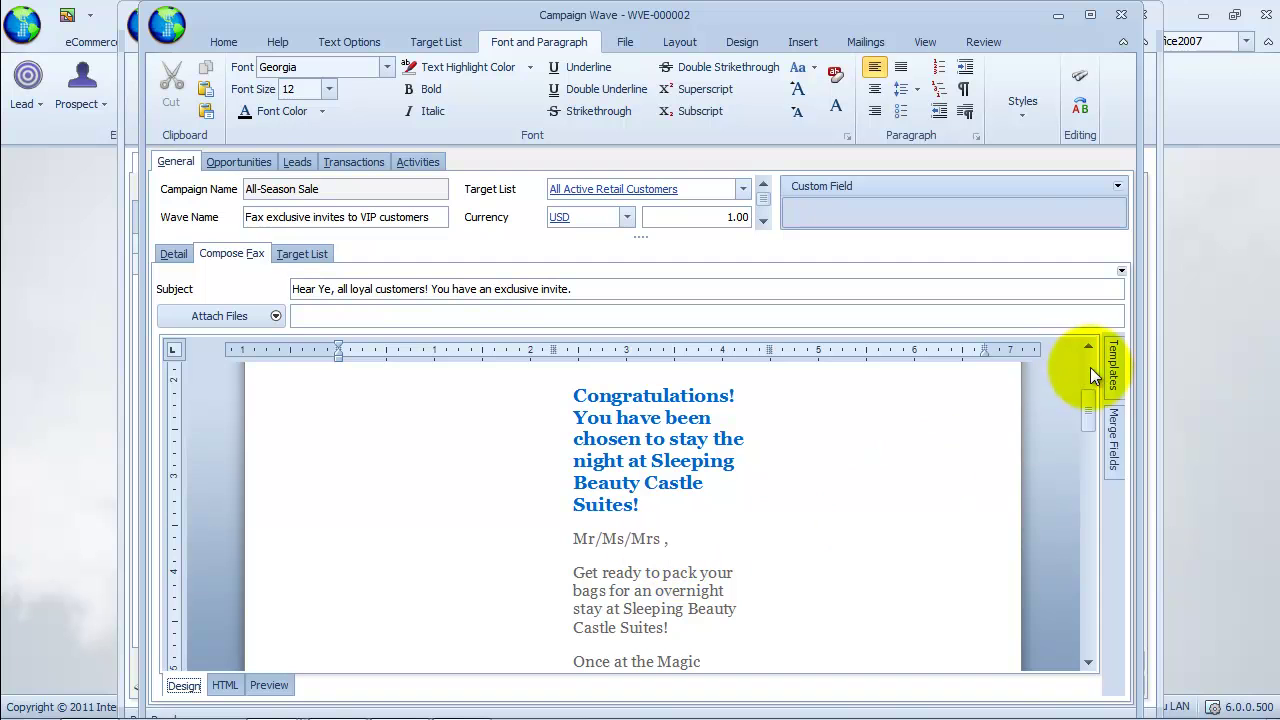
# Pin the Merge Fields panel and place Contact Contact Full Name after 'Mr/Ms/Mrs' in the greeting.
pyautogui.click(1112, 445)
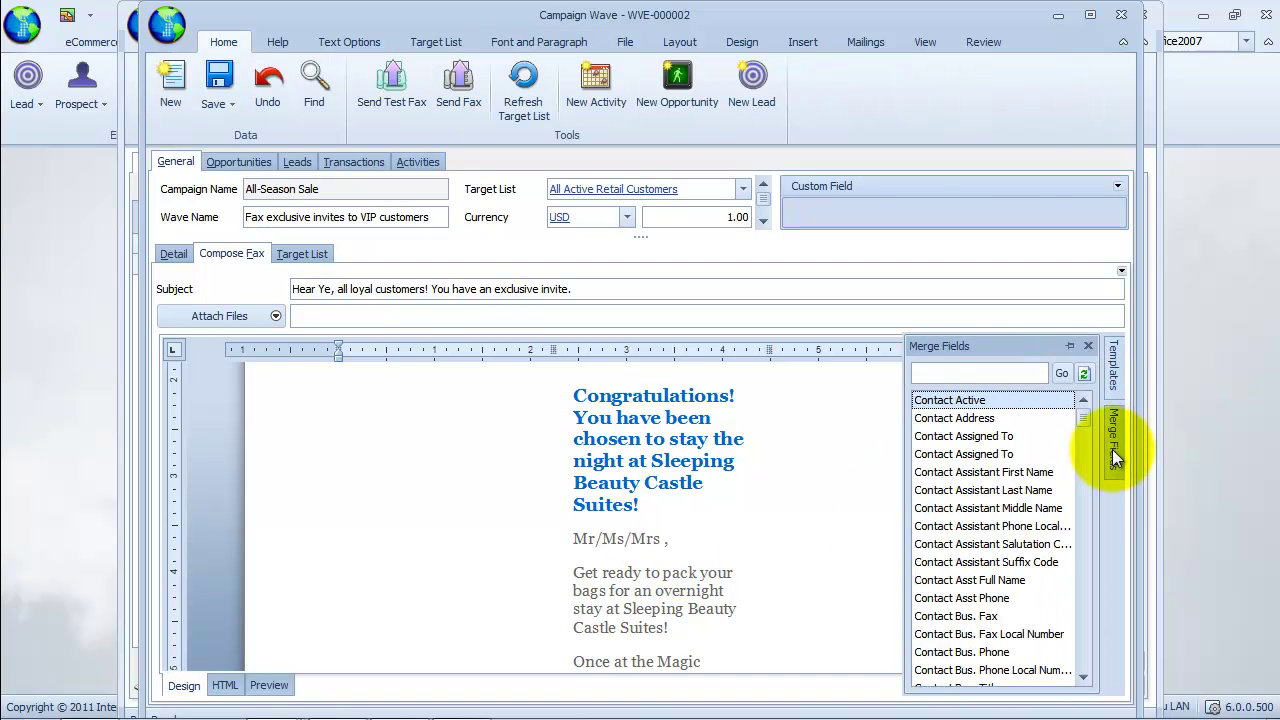
pyautogui.click(1068, 347)
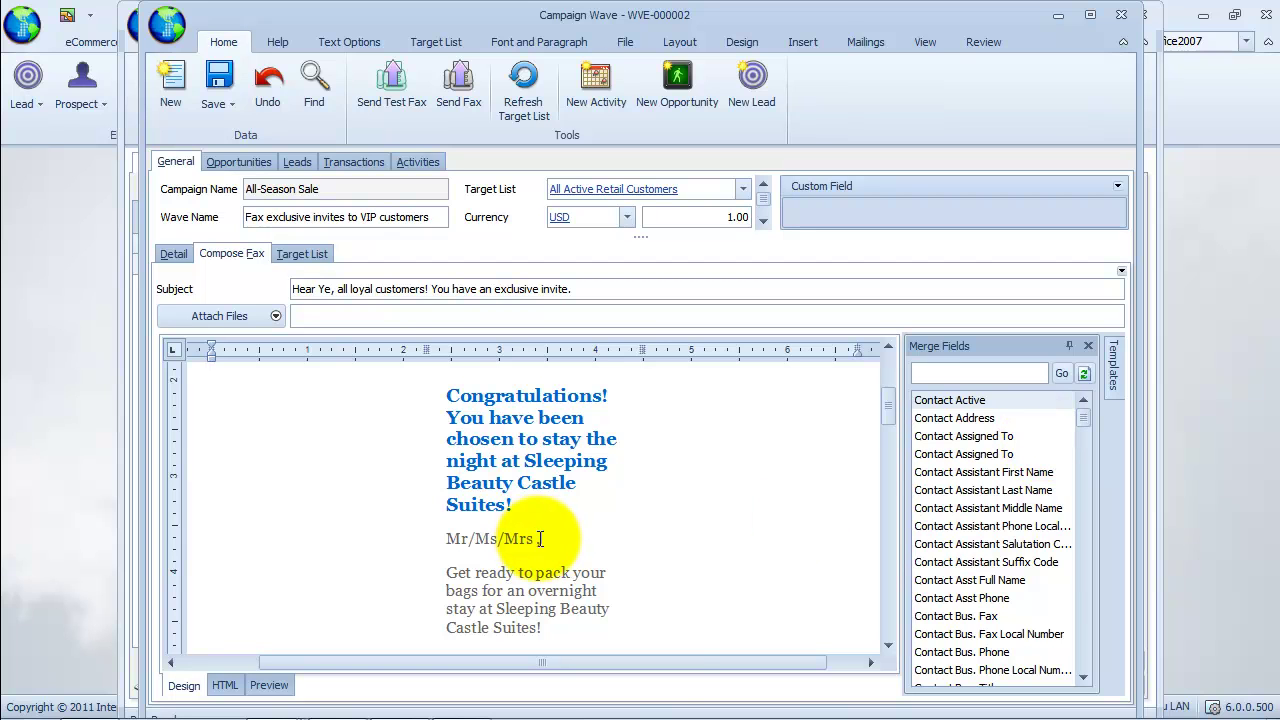
pyautogui.click(1082, 440)
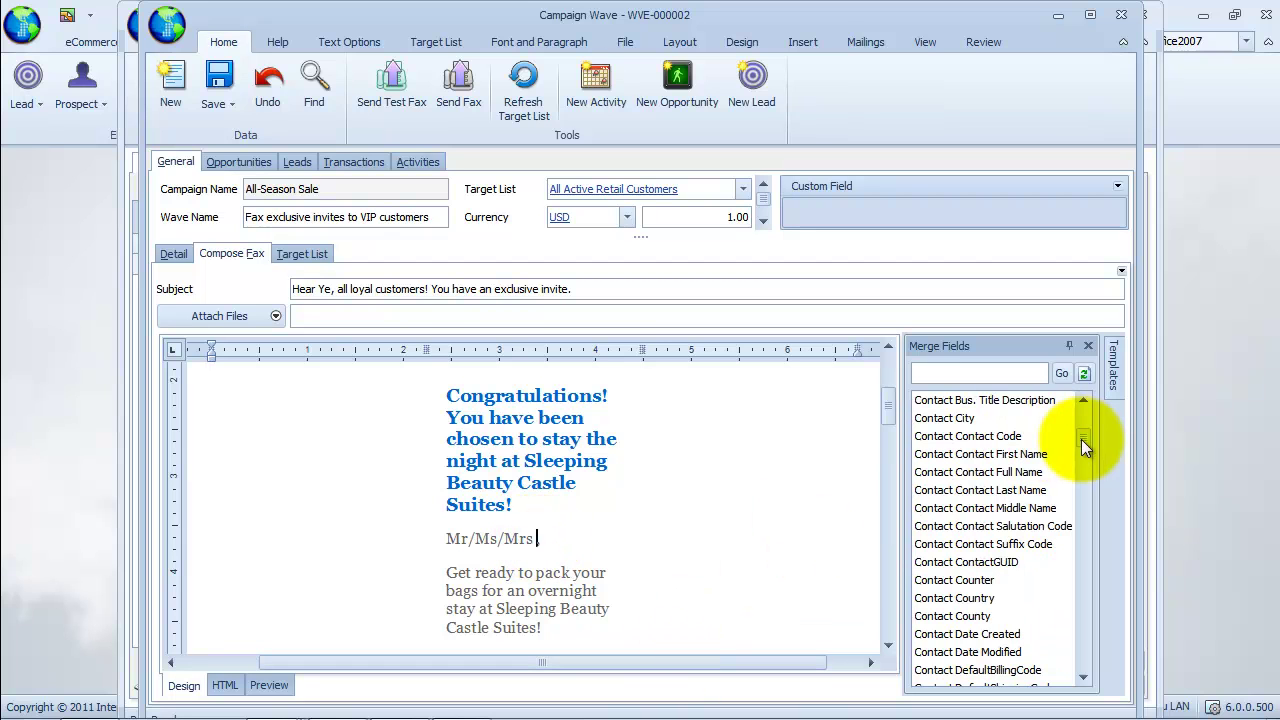
pyautogui.moveTo(1081, 439); pyautogui.dragTo(1079, 439)
pyautogui.click(988, 476)
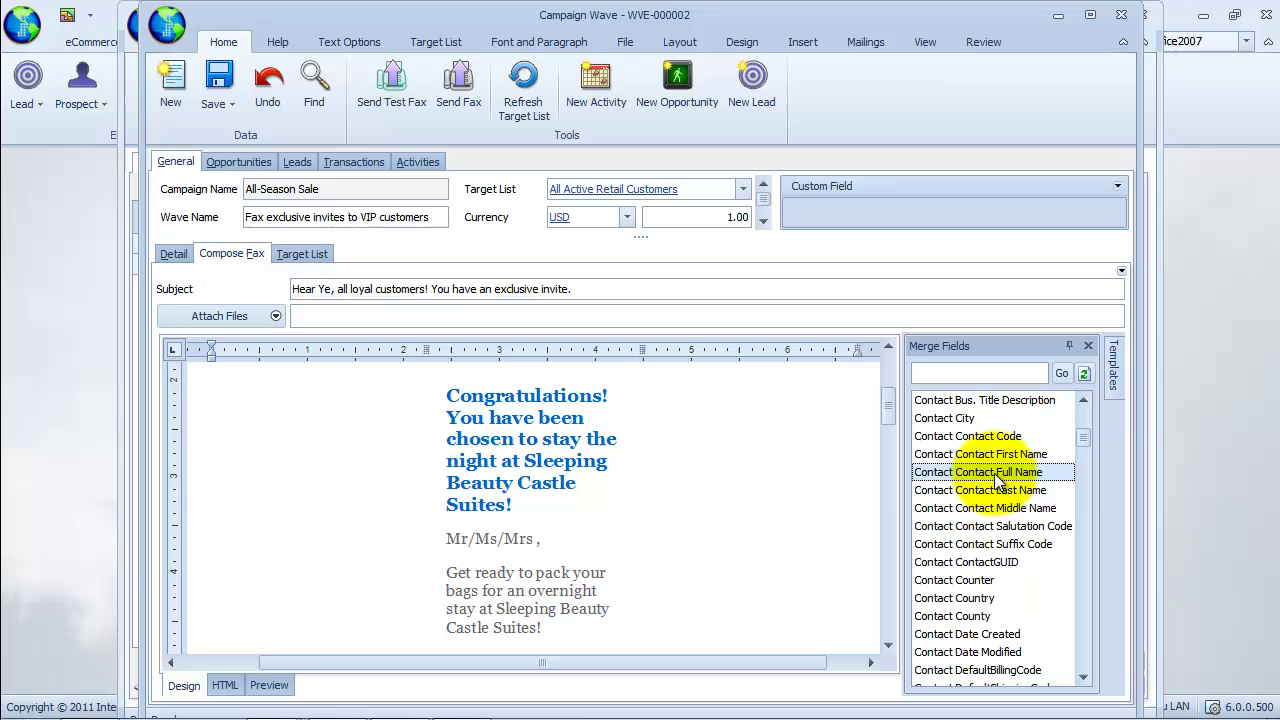
pyautogui.moveTo(994, 473); pyautogui.dragTo(540, 552)
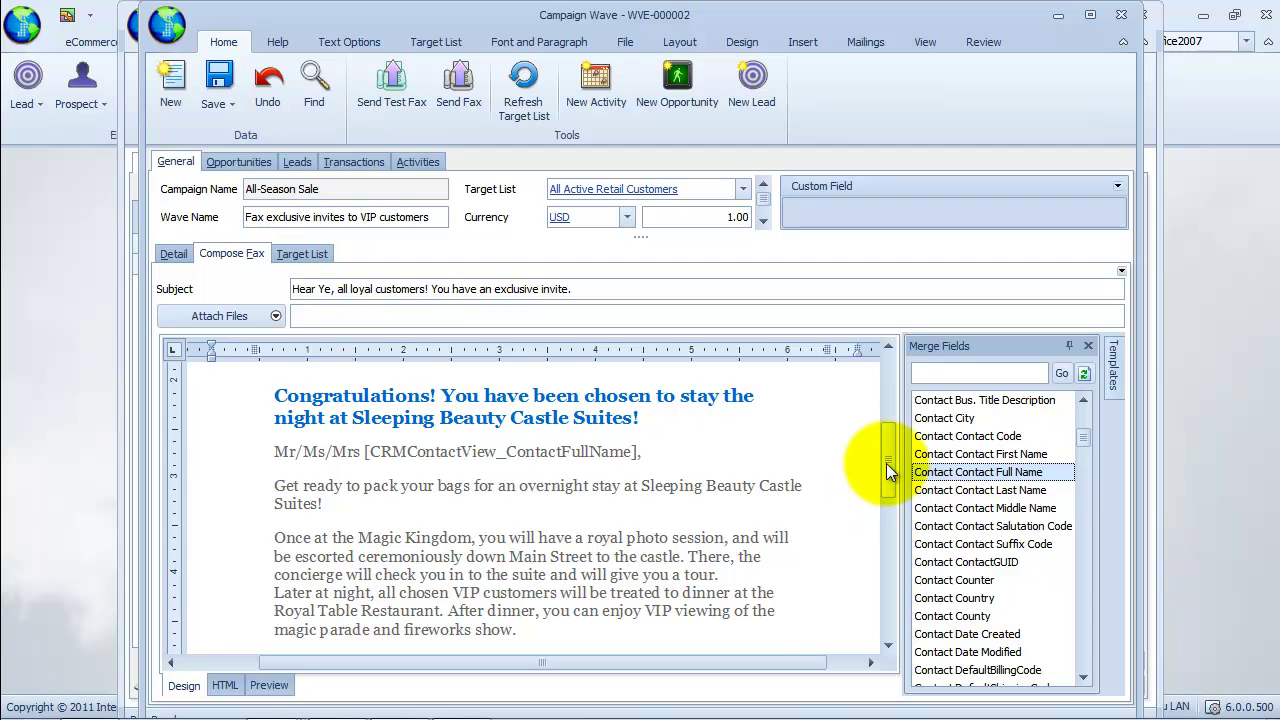
pyautogui.moveTo(885, 463); pyautogui.dragTo(880, 426)
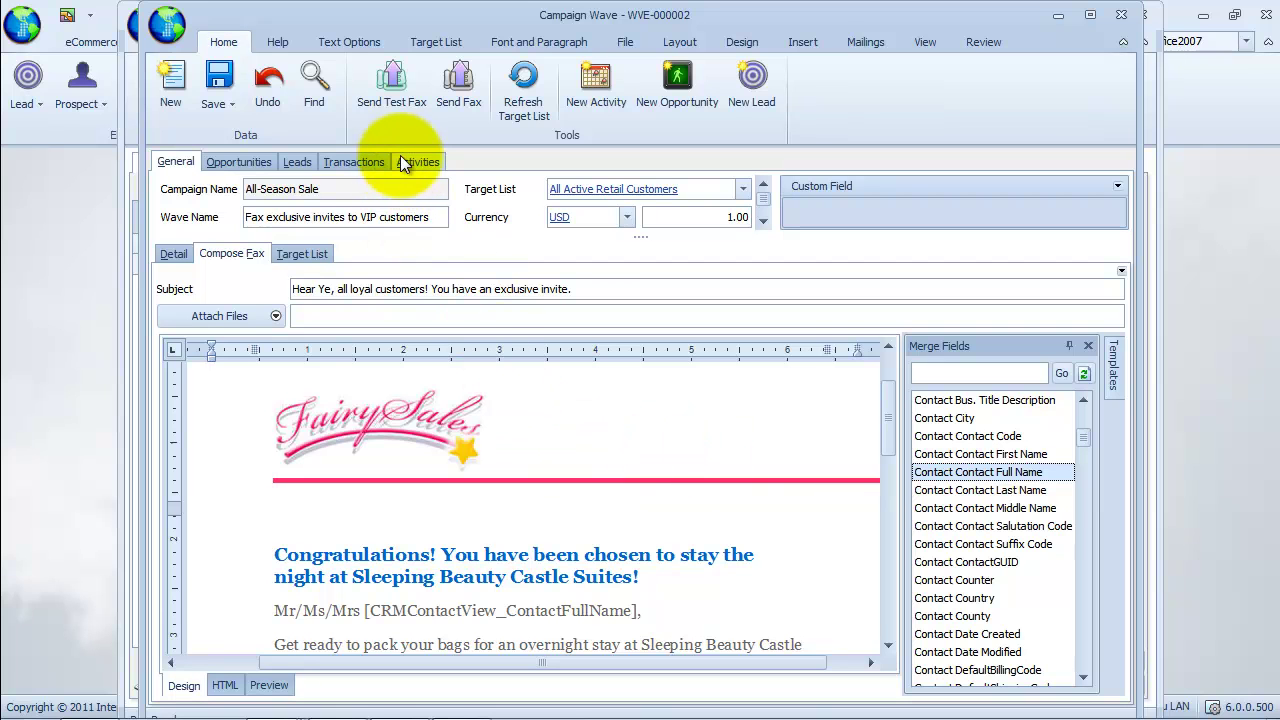
# Save the wave and send a test fax to the test fax number using the current email account.
pyautogui.click(390, 103)
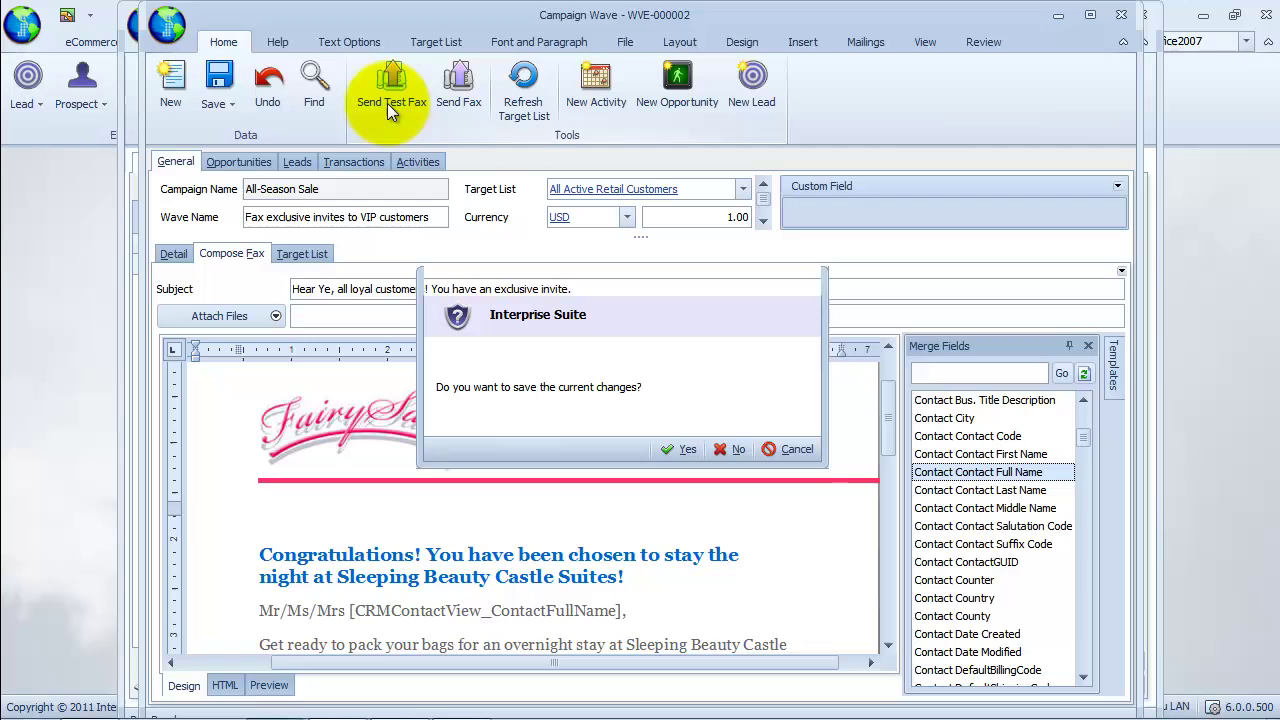
pyautogui.click(682, 444)
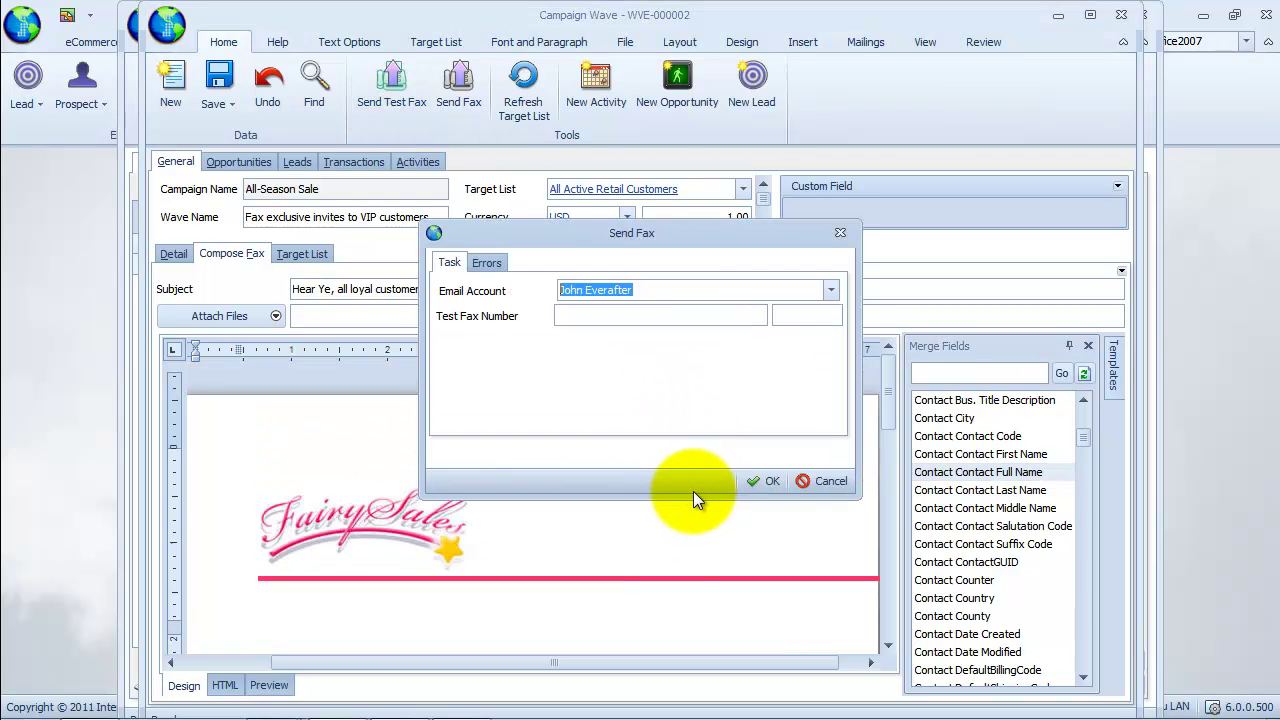
pyautogui.click(831, 289)
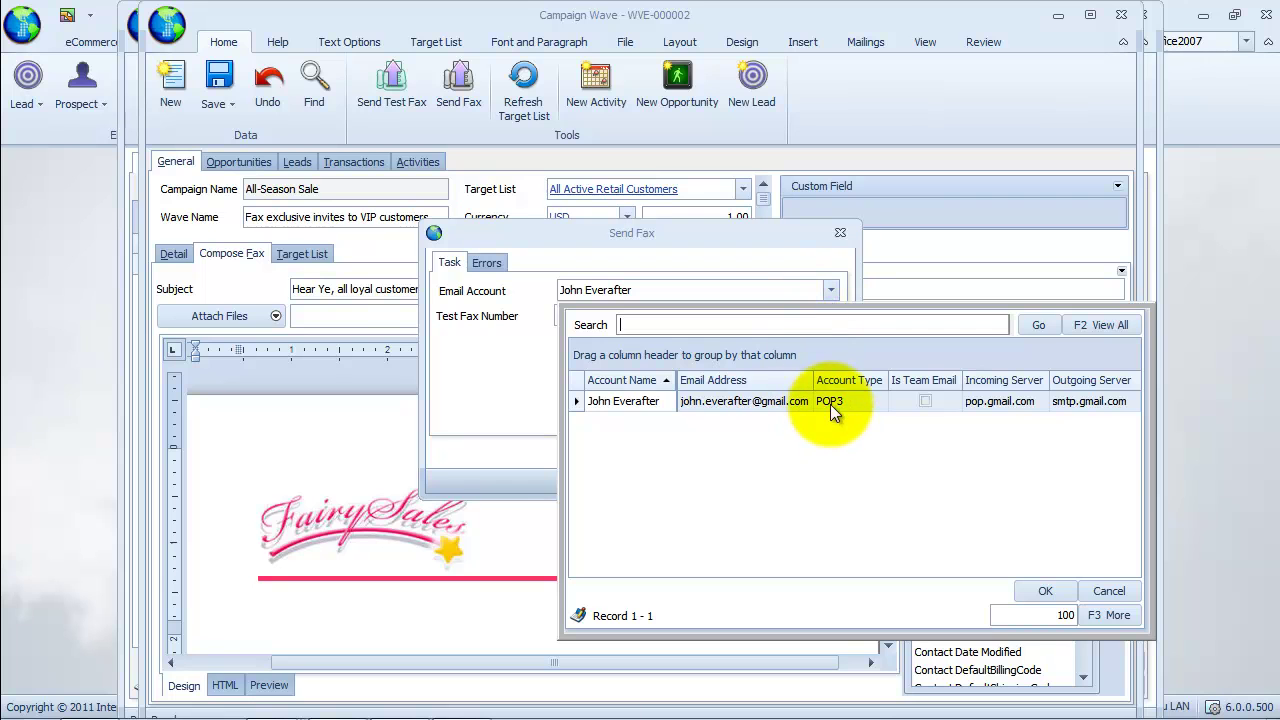
pyautogui.click(514, 370)
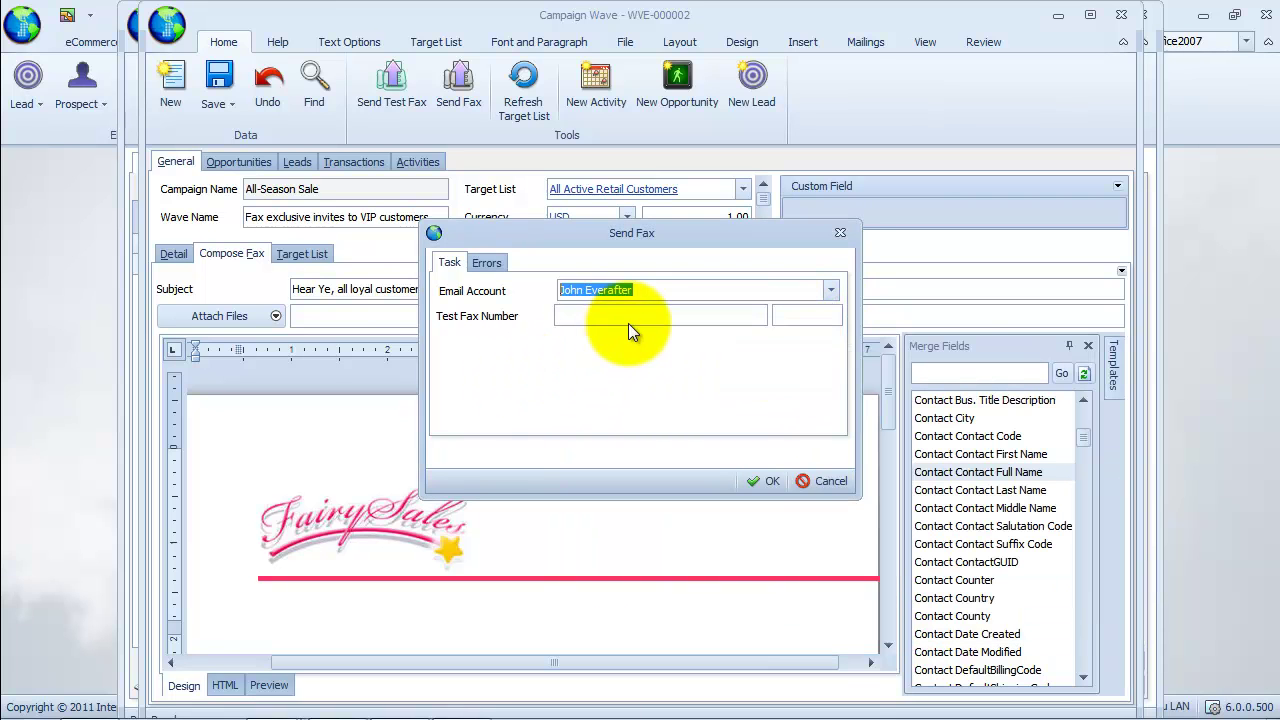
pyautogui.click(634, 317)
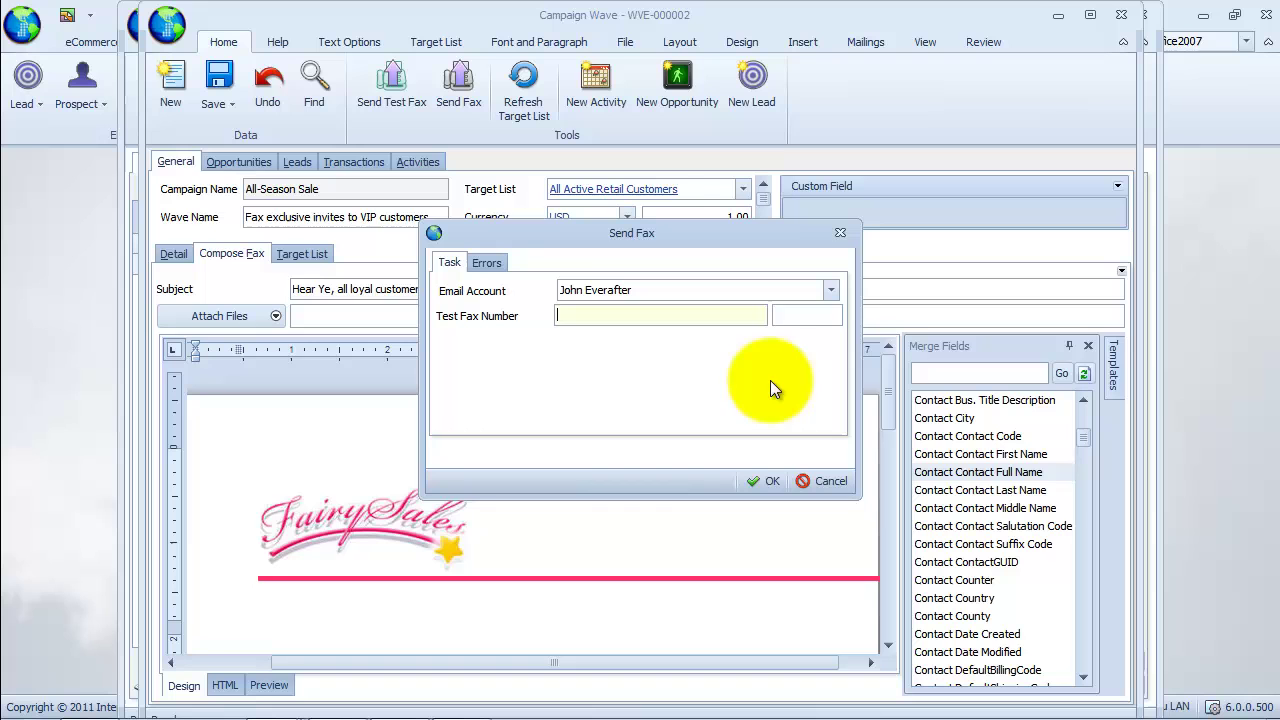
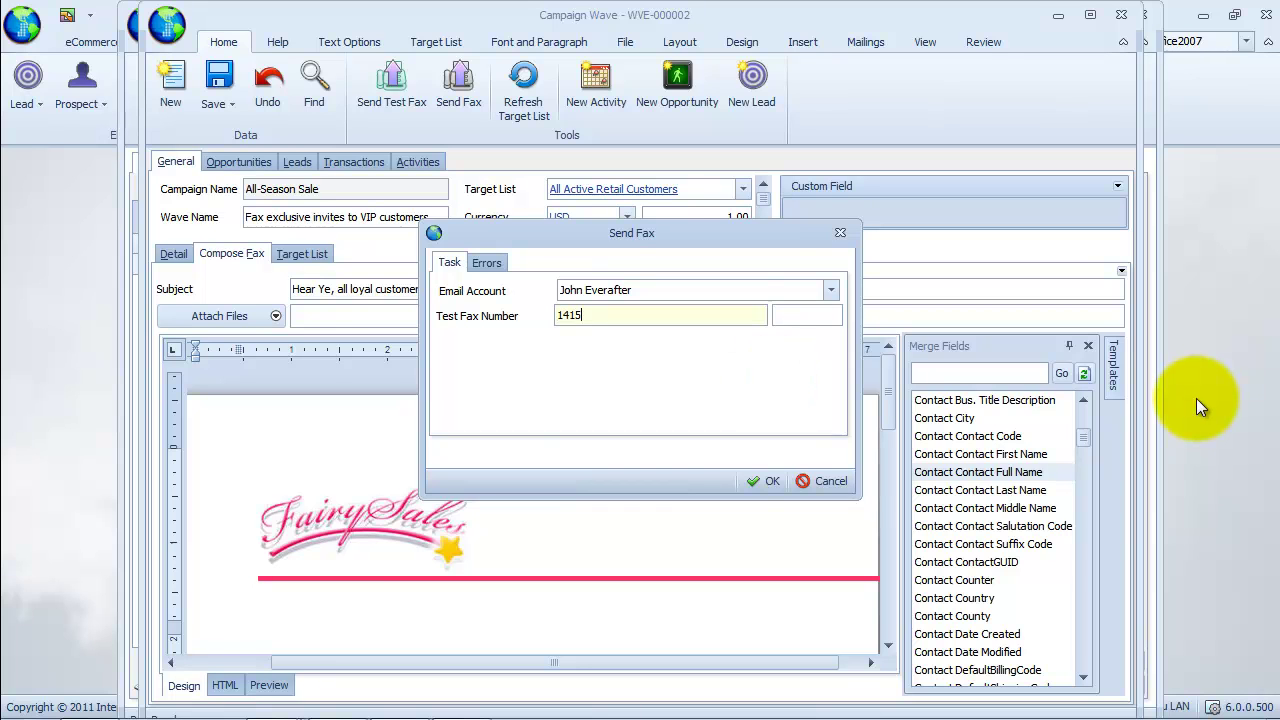
pyautogui.click(775, 480)
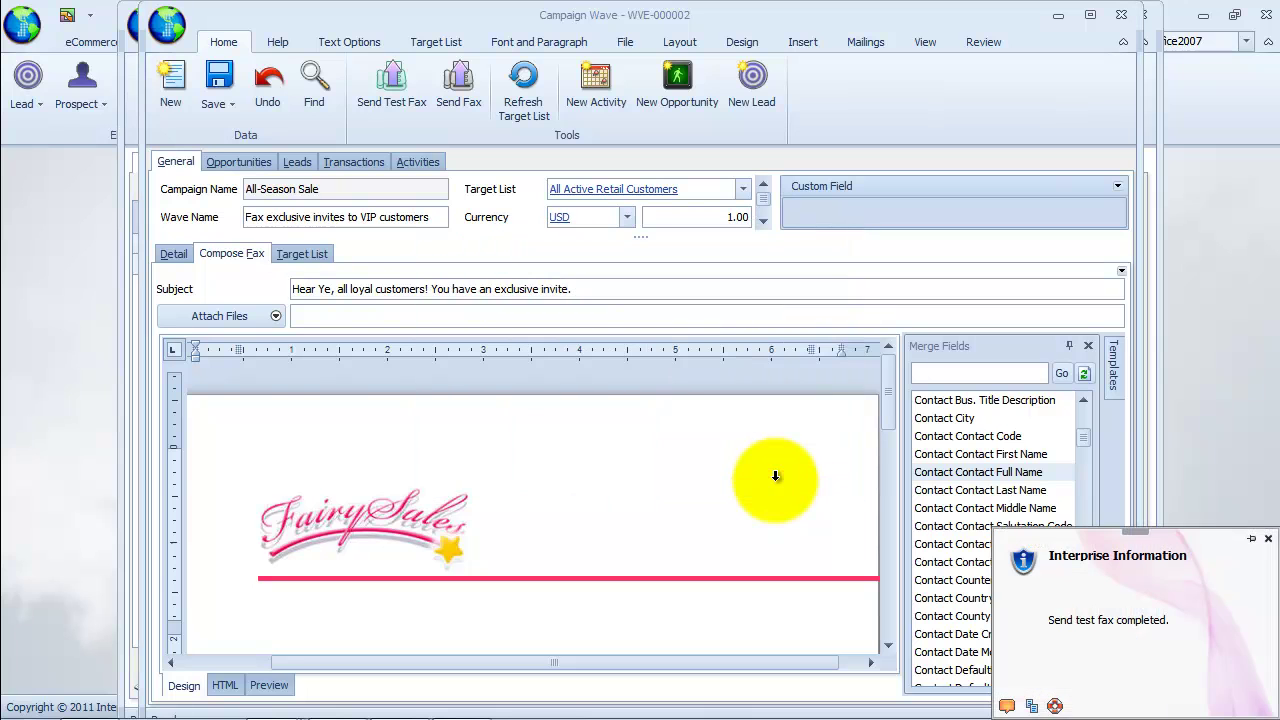
pyautogui.click(1085, 620)
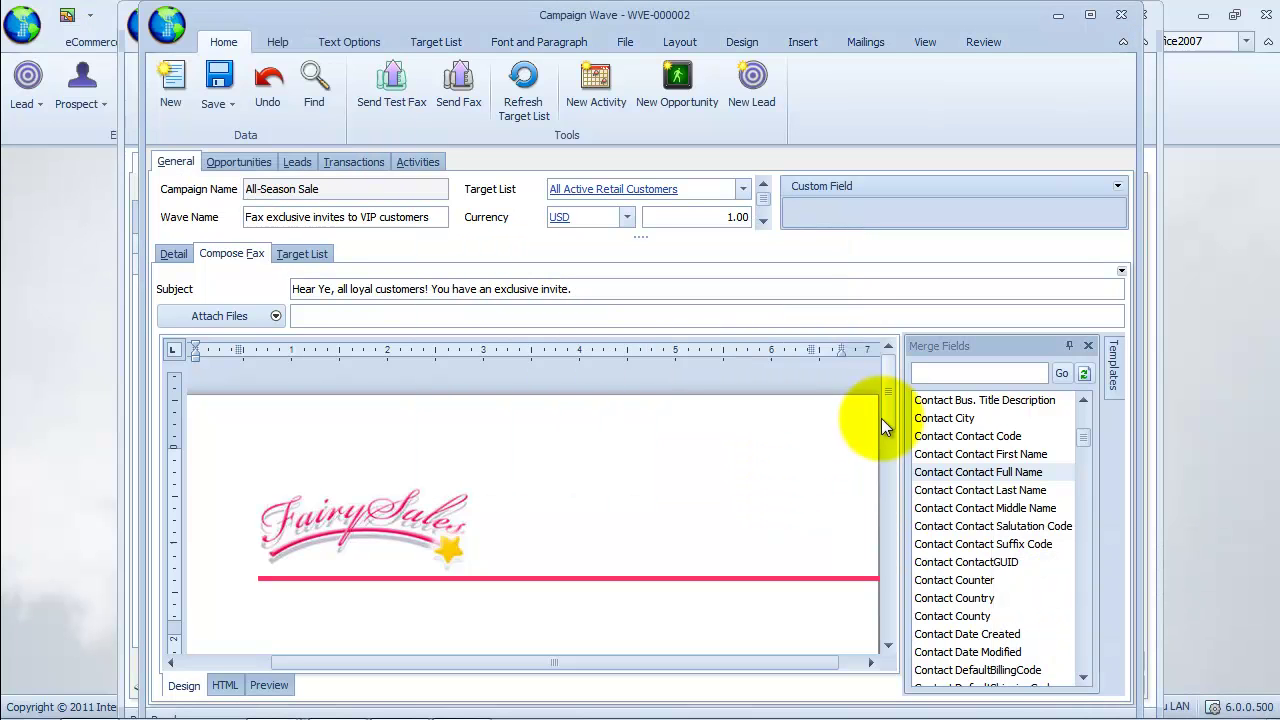
# Save the wave, submit the fax to all target recipients with the current account, and acknowledge the submission.
pyautogui.moveTo(893, 417); pyautogui.dragTo(908, 485)
pyautogui.click(477, 109)
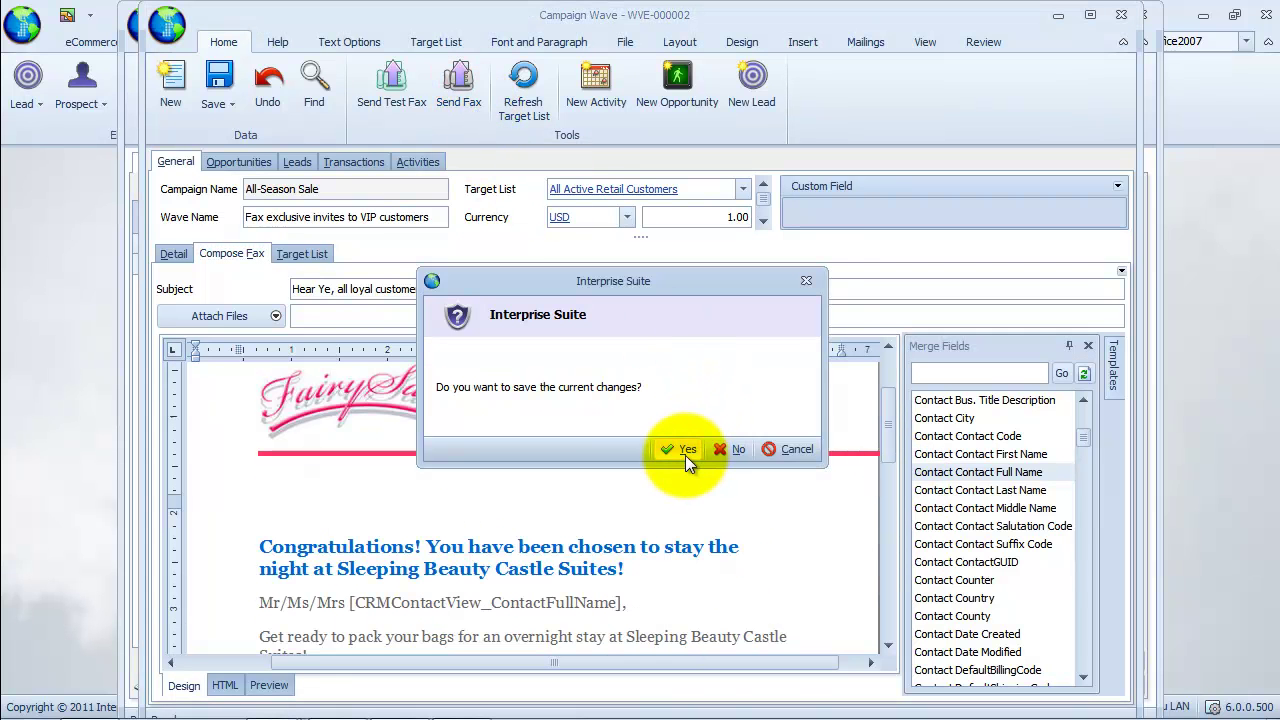
pyautogui.click(685, 452)
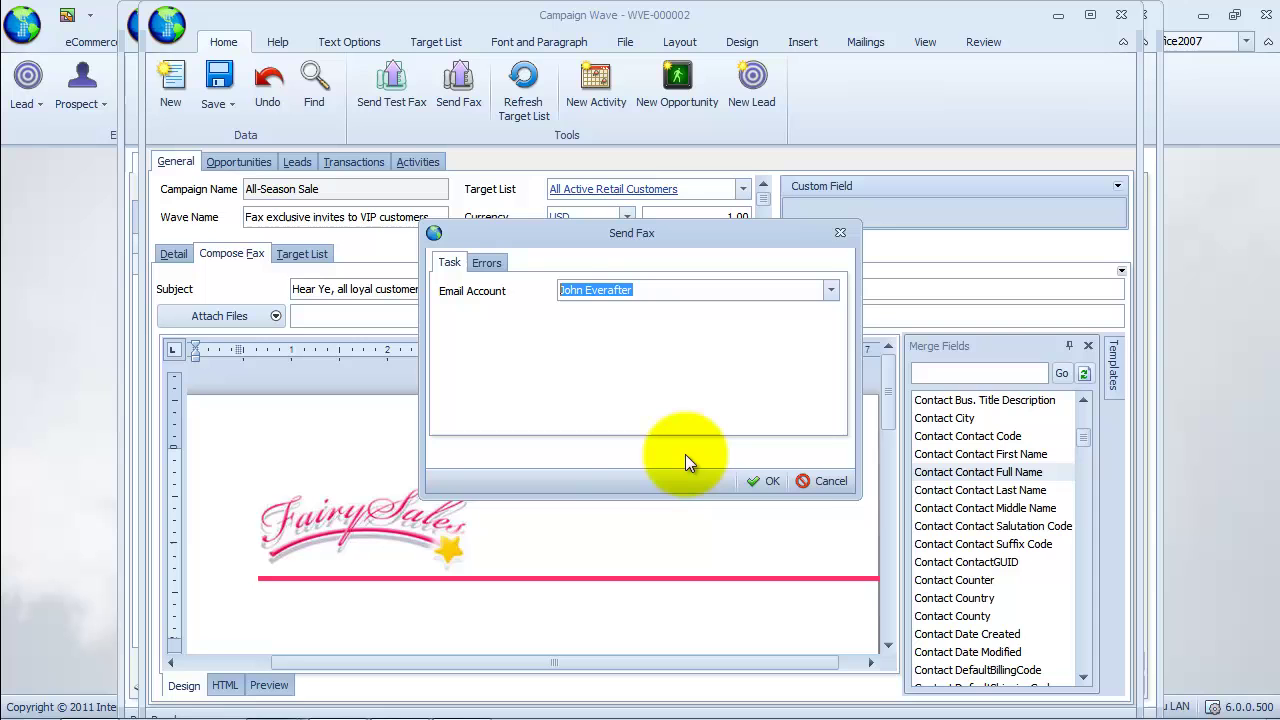
pyautogui.click(831, 291)
pyautogui.click(831, 292)
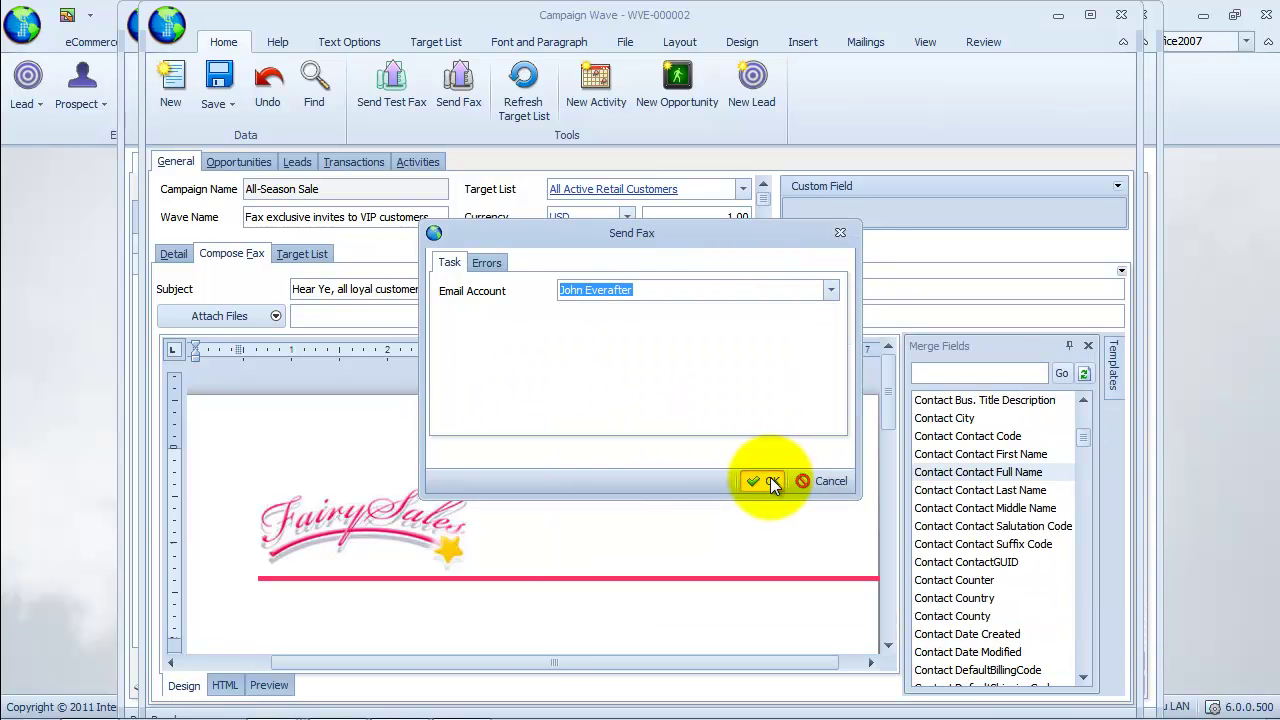
pyautogui.click(771, 478)
pyautogui.click(1063, 600)
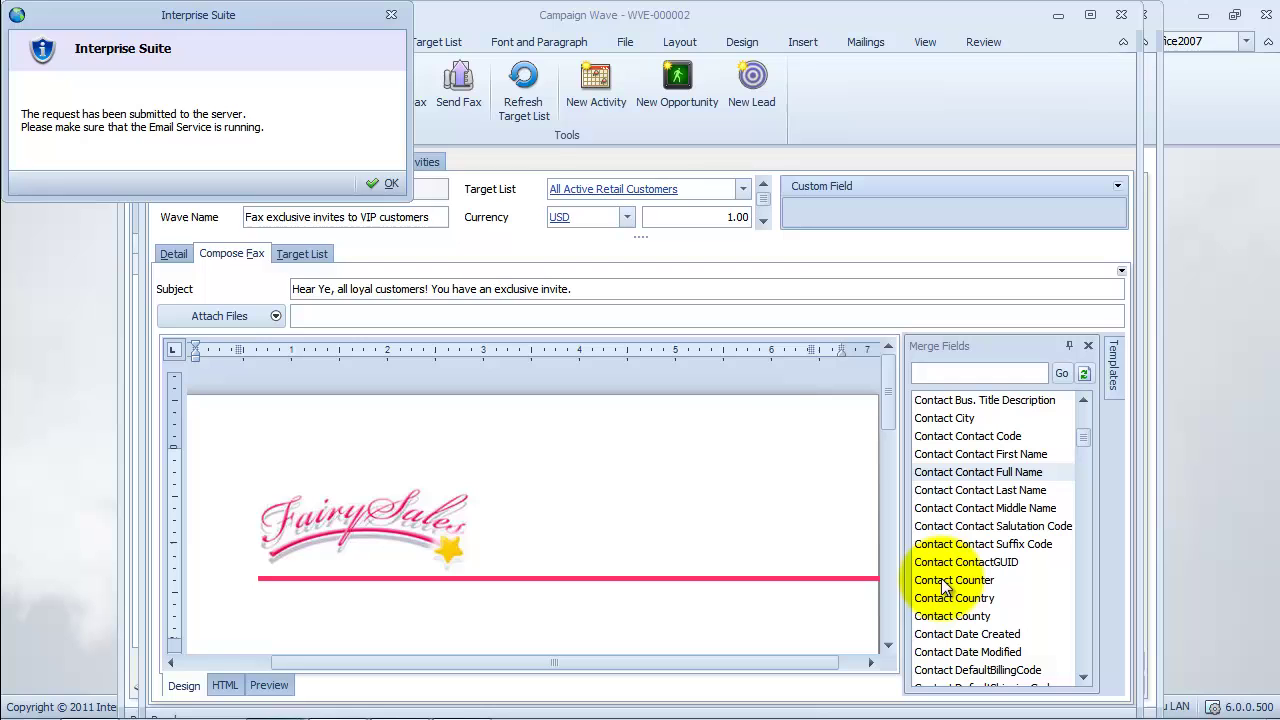
pyautogui.moveTo(262, 12); pyautogui.dragTo(667, 209)
pyautogui.click(789, 383)
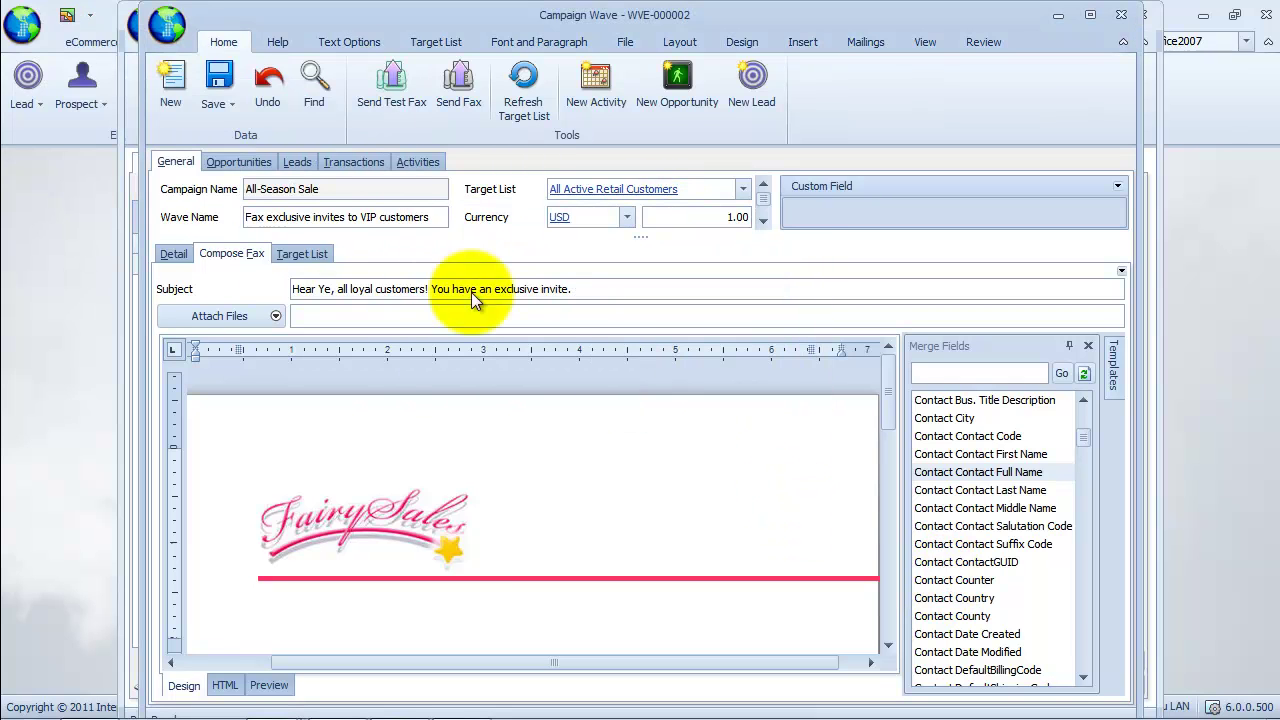
pyautogui.click(251, 163)
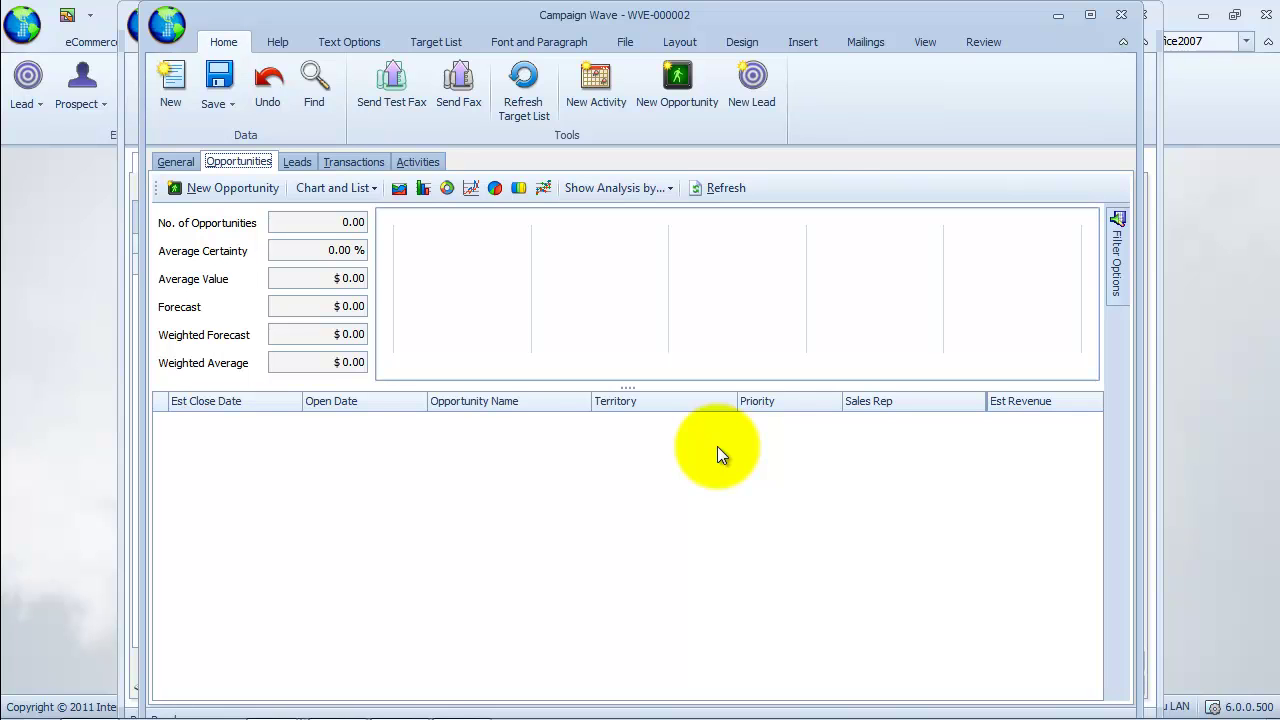
pyautogui.click(297, 162)
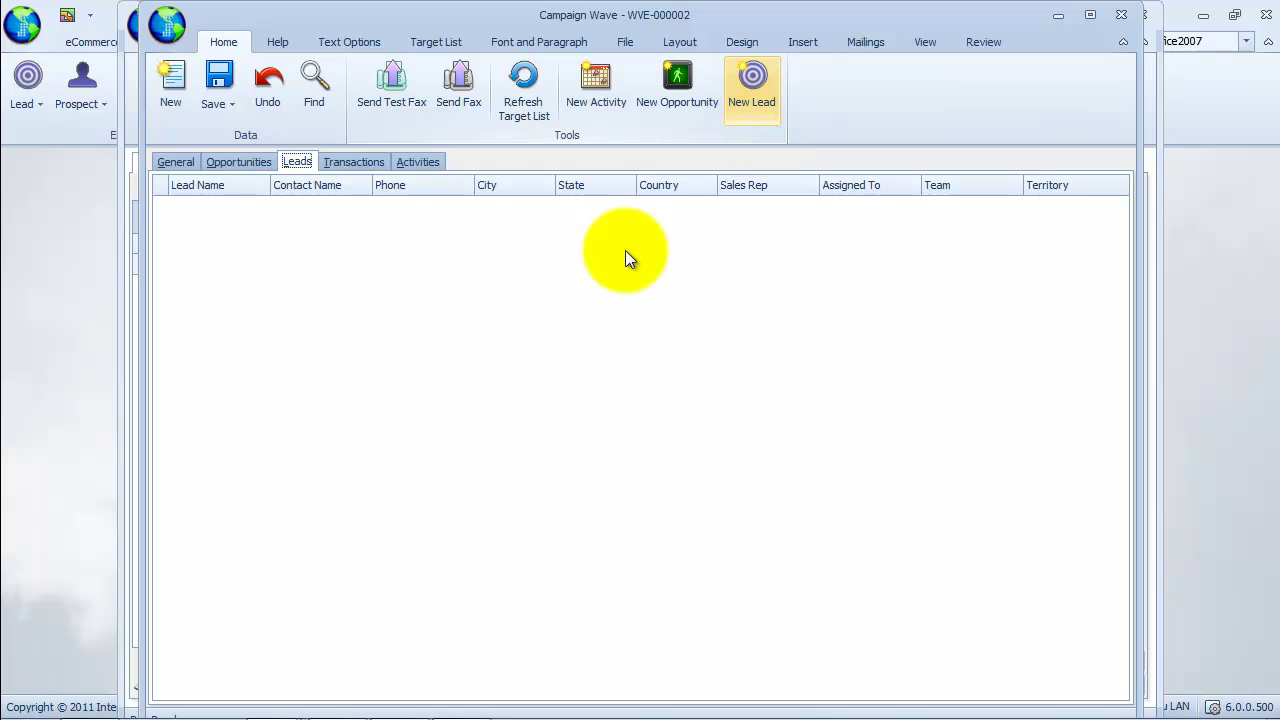
pyautogui.click(362, 162)
pyautogui.click(448, 312)
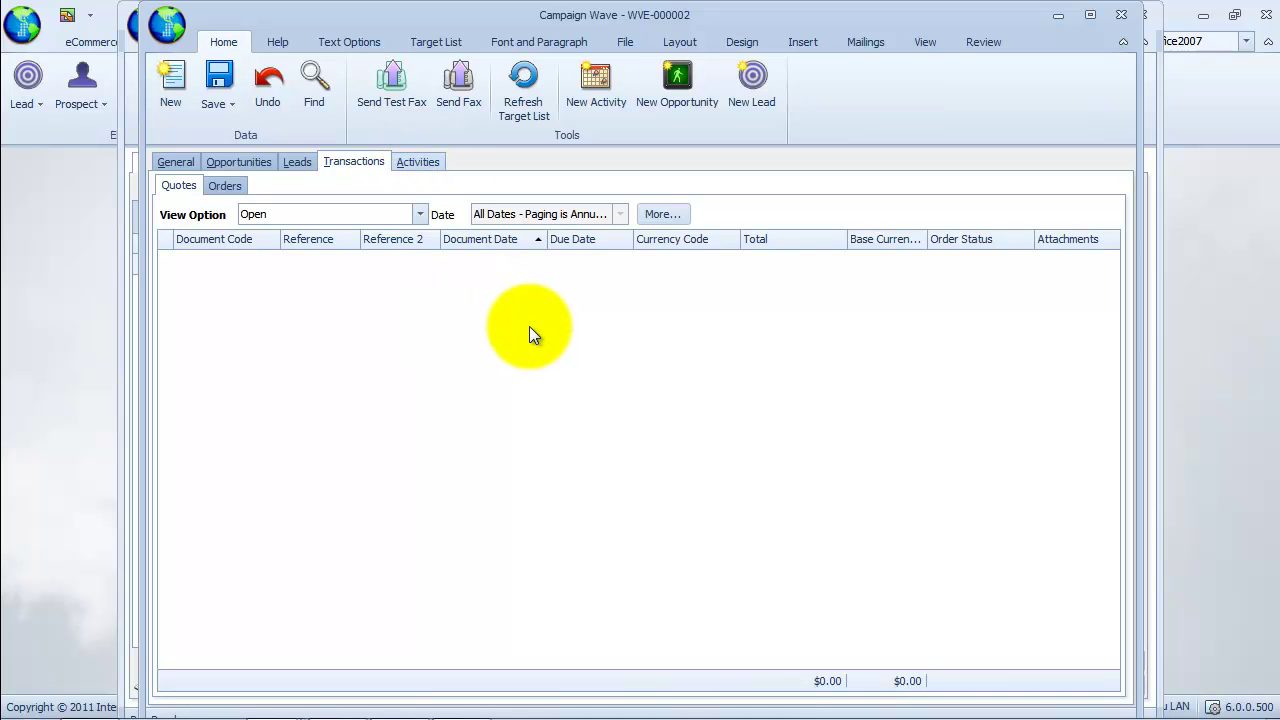
pyautogui.click(416, 163)
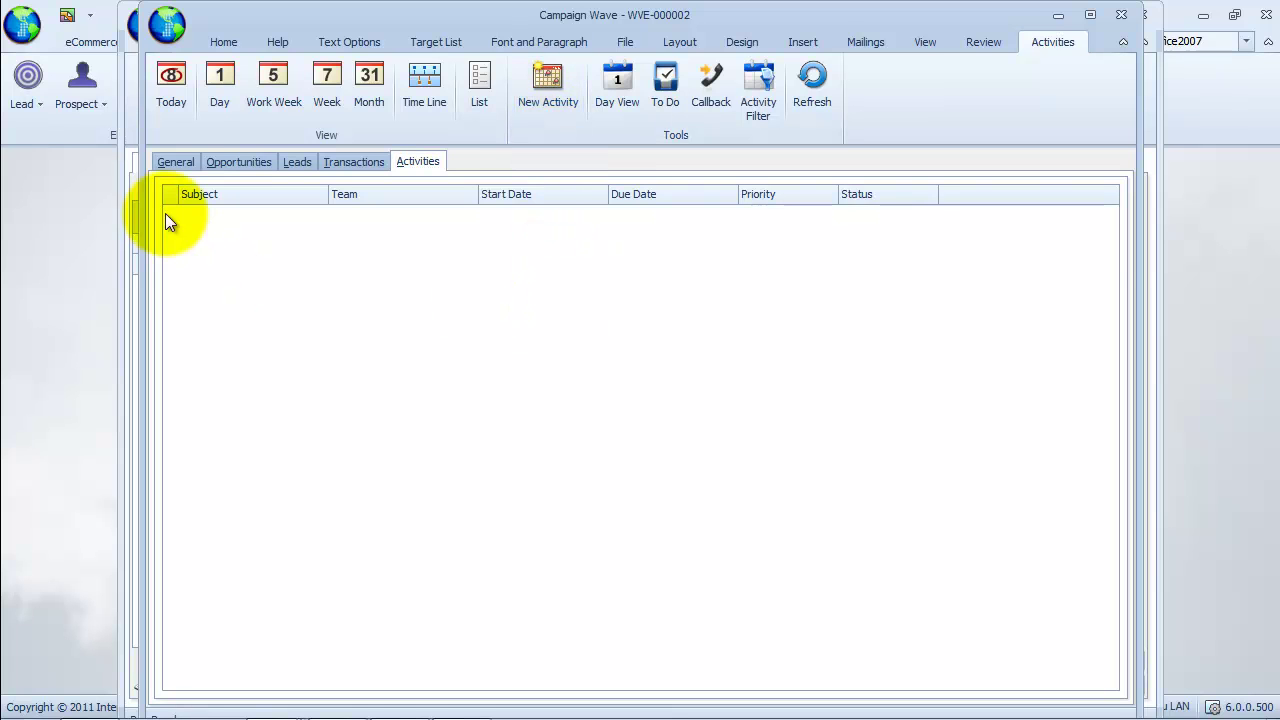
pyautogui.click(176, 162)
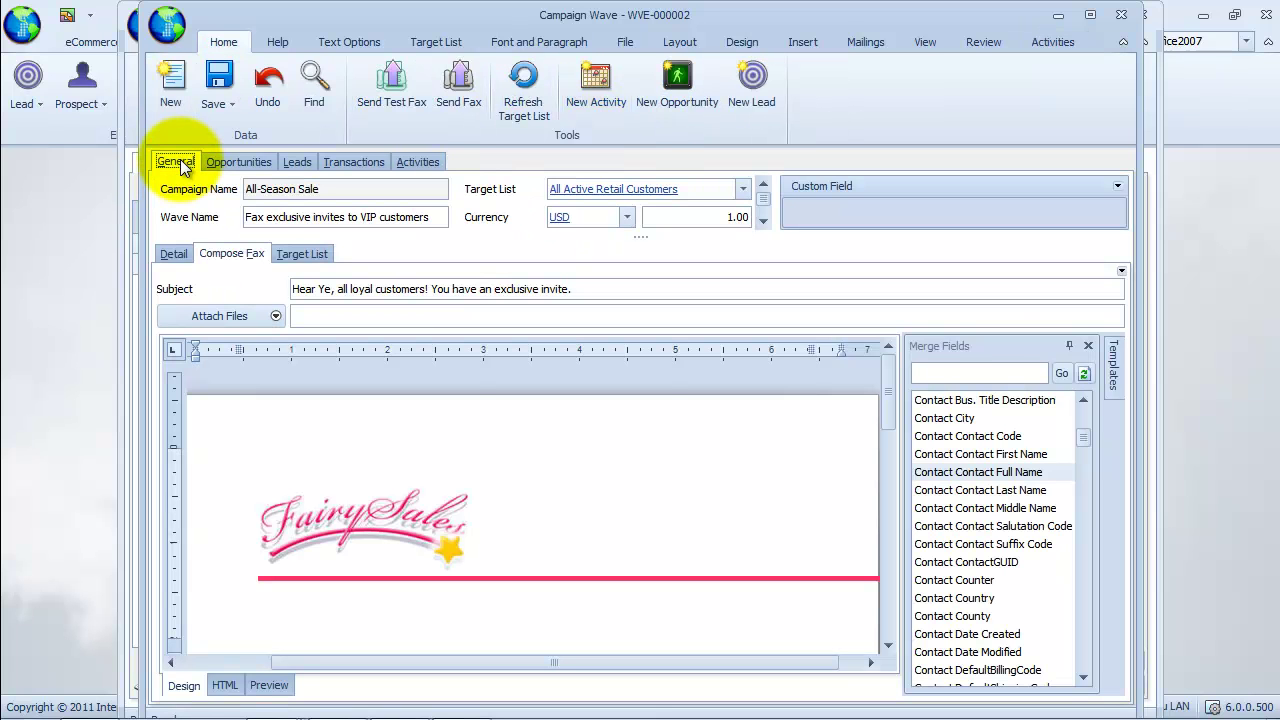